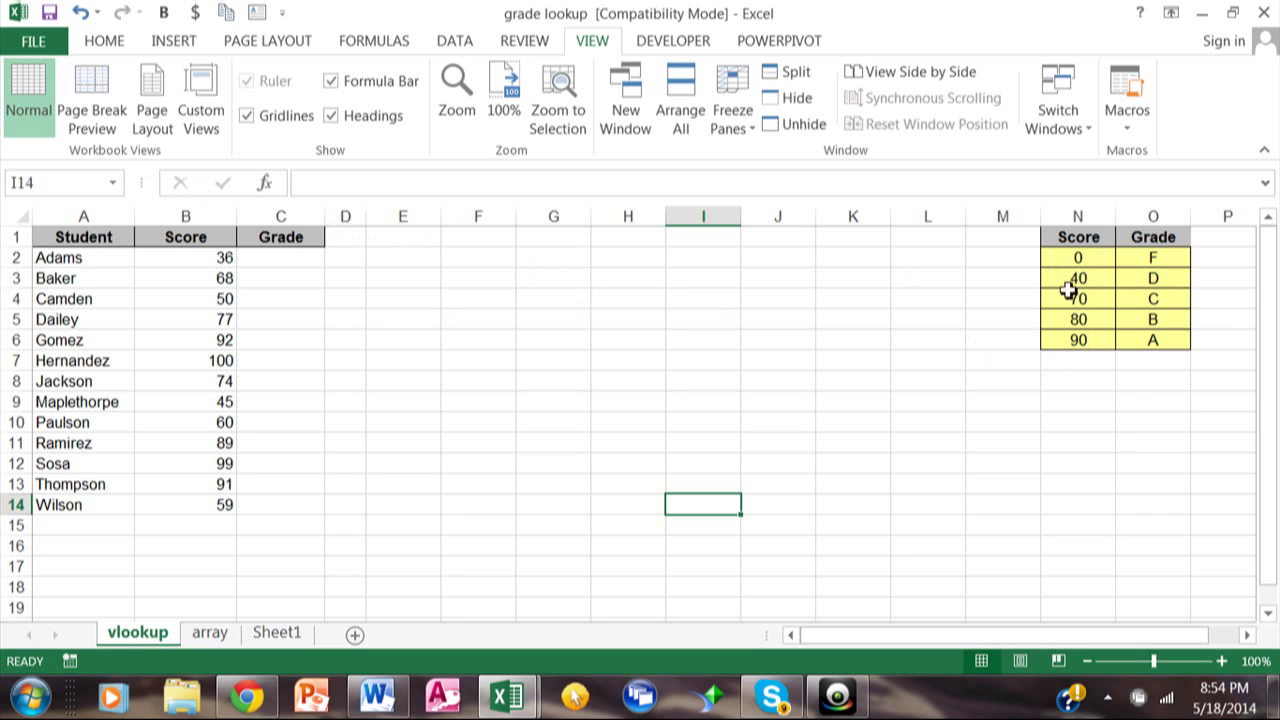
Go to the named range GradeList to check which cells of the score and grade table it covers
click(107, 182)
click(112, 183)
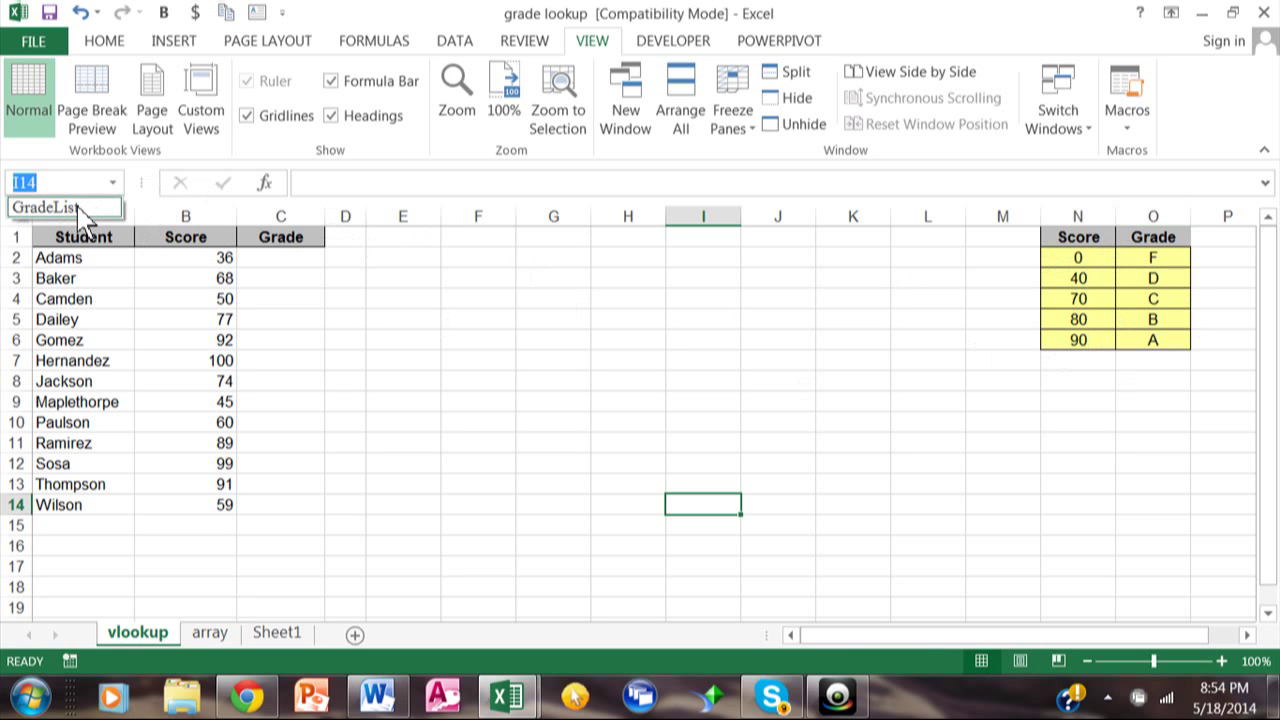
click(45, 208)
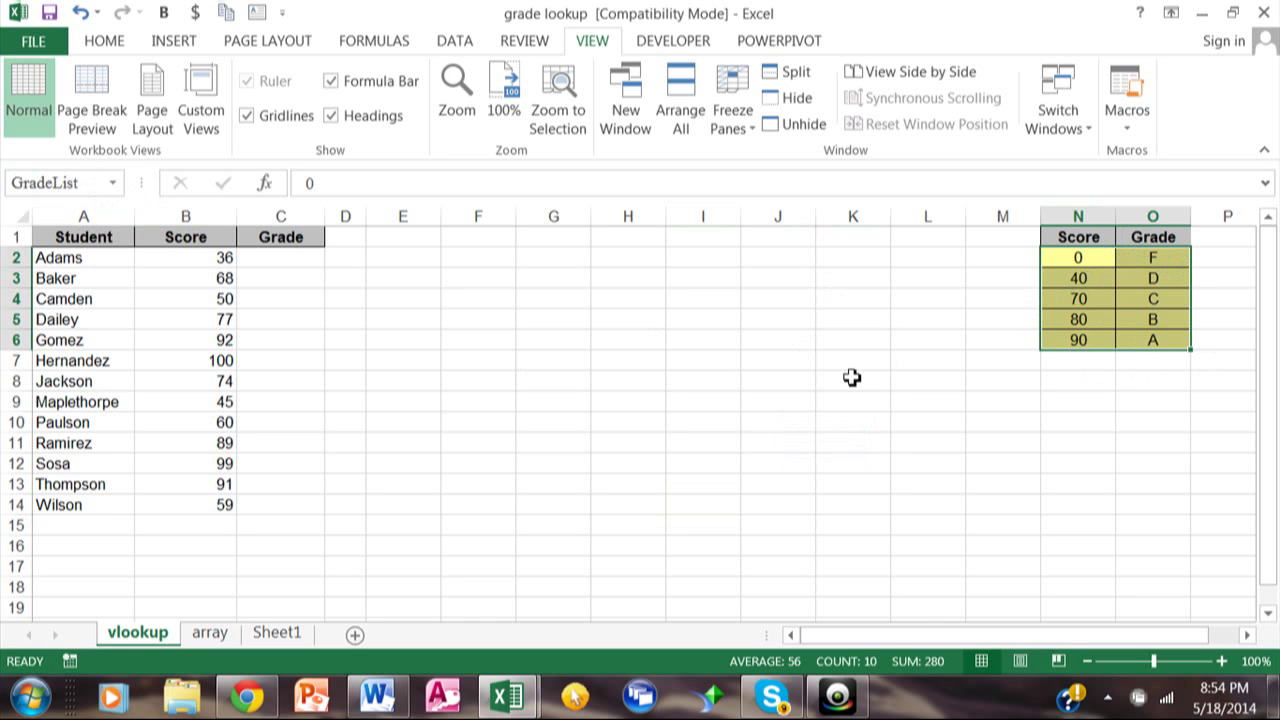
click(404, 253)
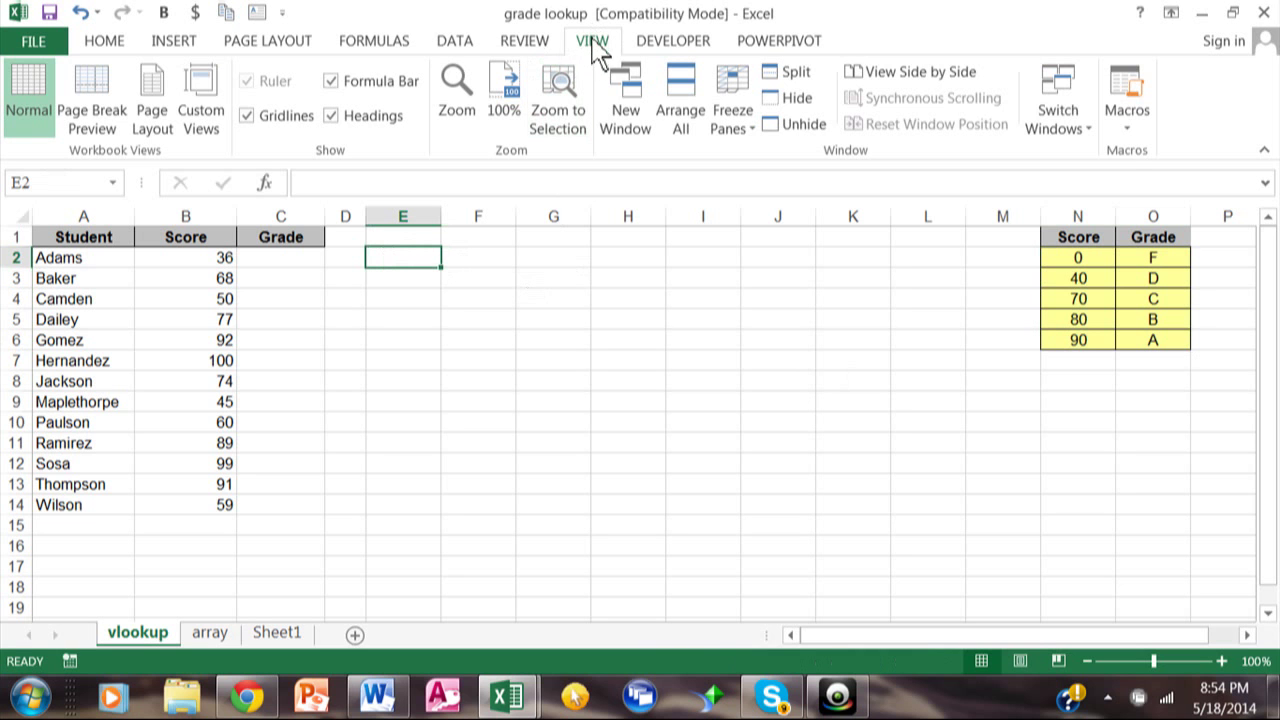
Start recording a macro named lookupgrade with shortcut letter g, stored in This Workbook
click(1127, 140)
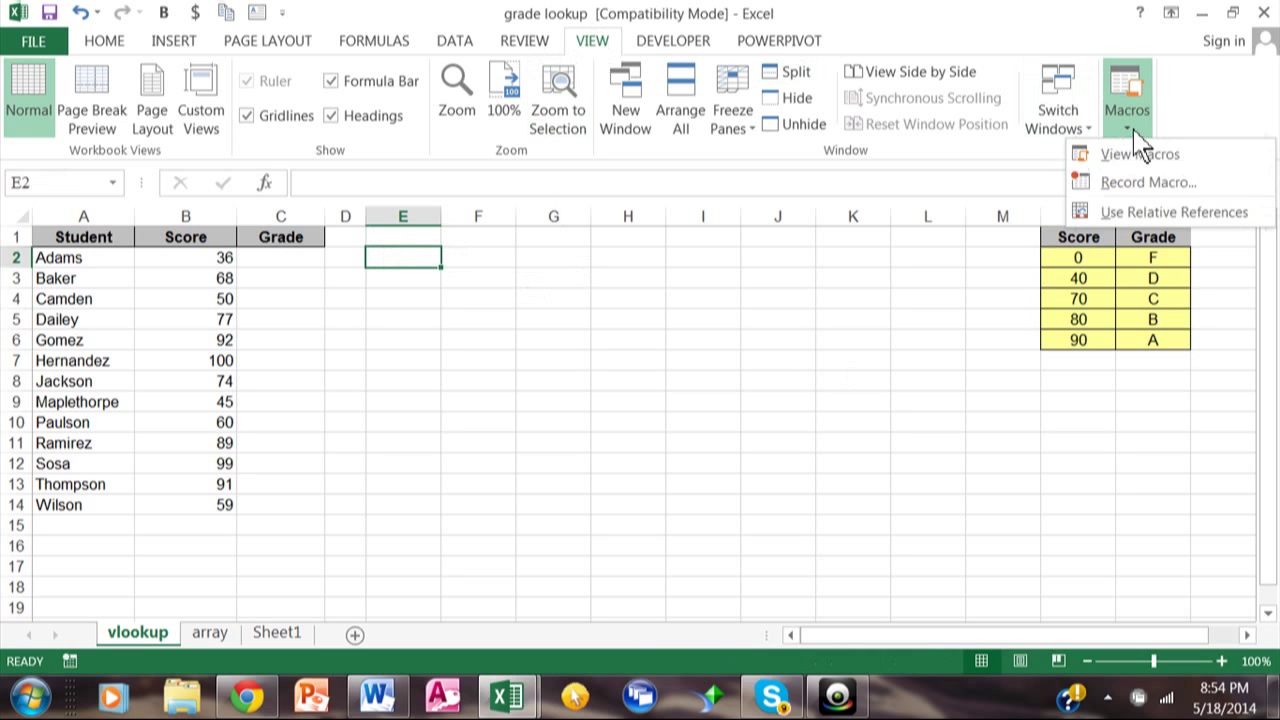
click(1145, 188)
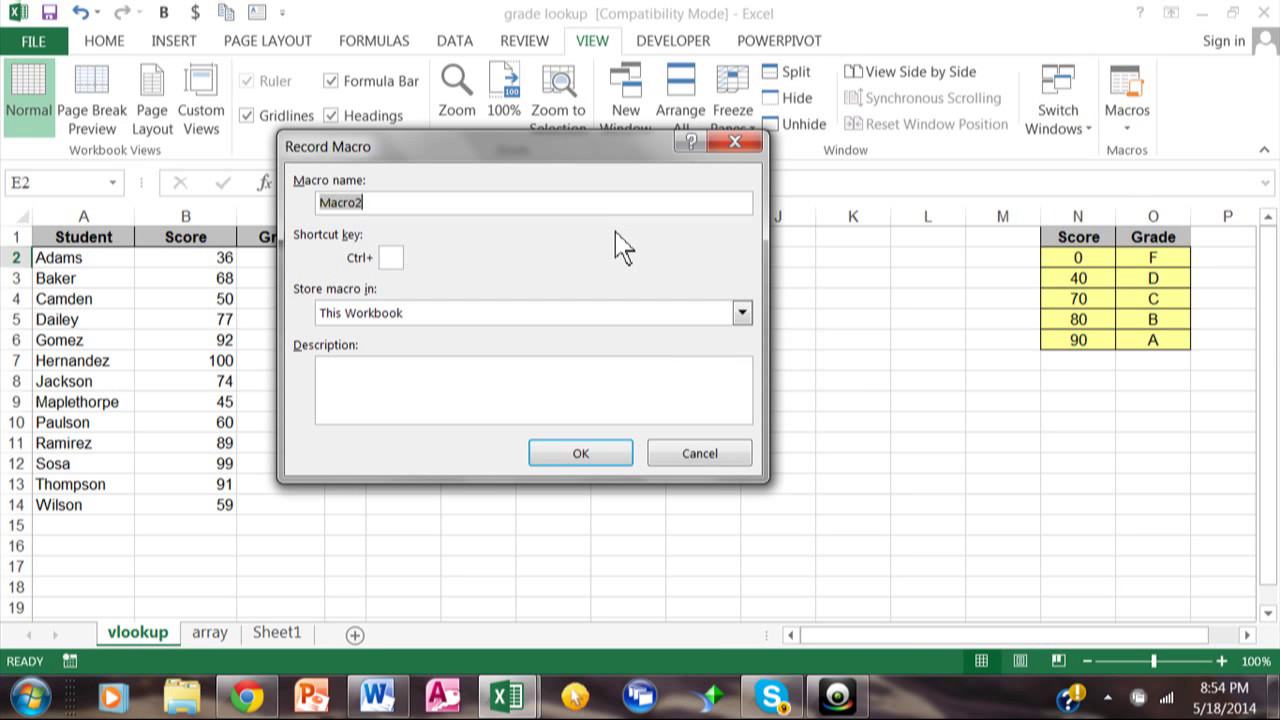
text(lookupgrade)
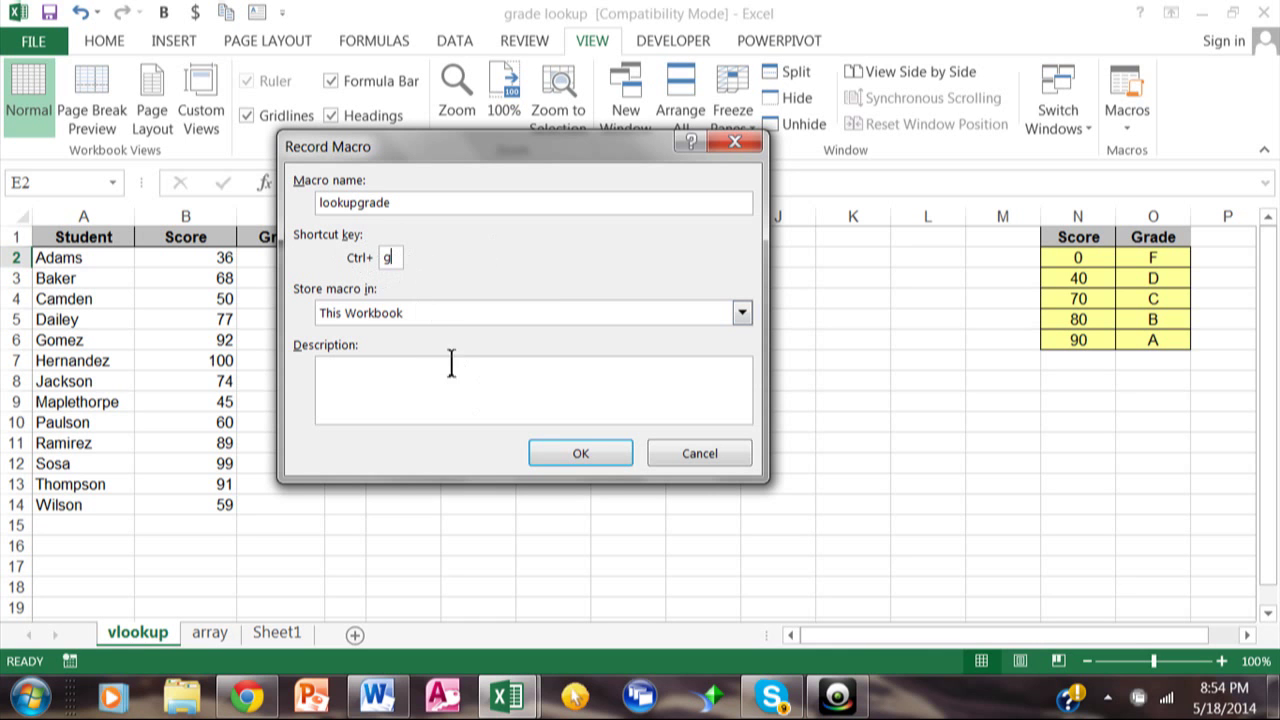
click(560, 461)
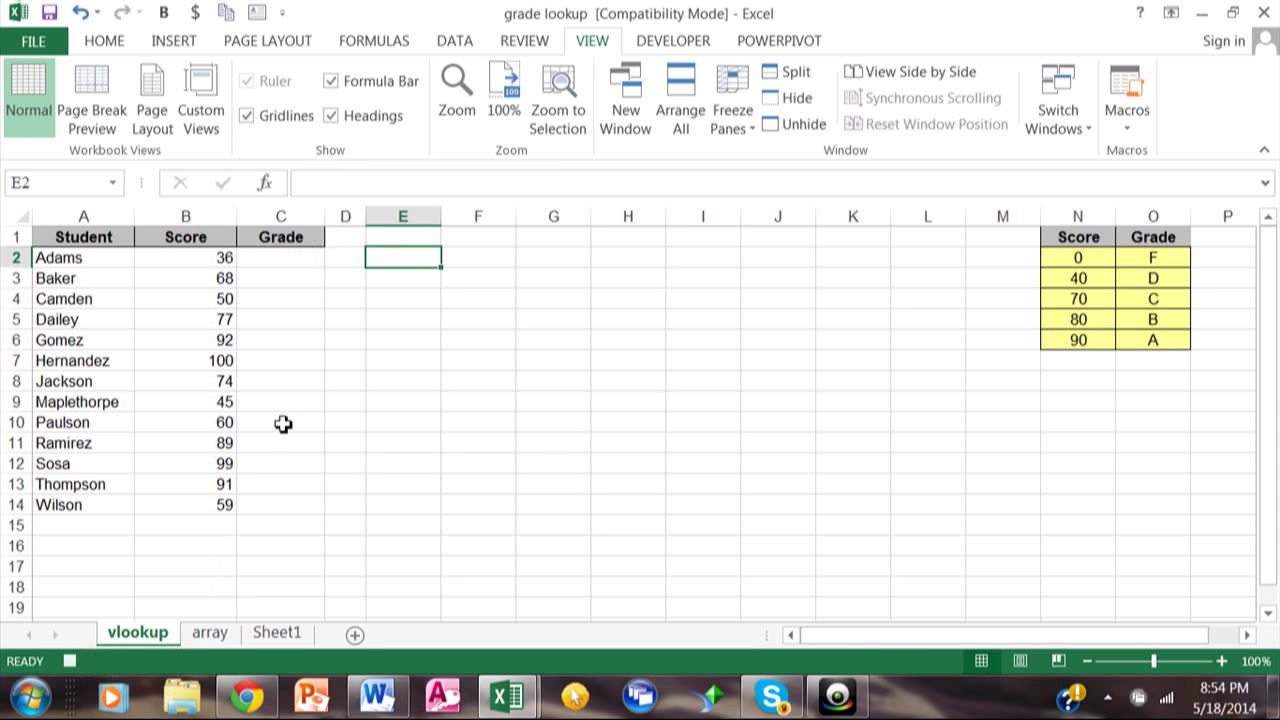
Enter the formula =VLOOKUP(B2,GradeList,2) in cell C2 to look up the first student's grade
click(299, 265)
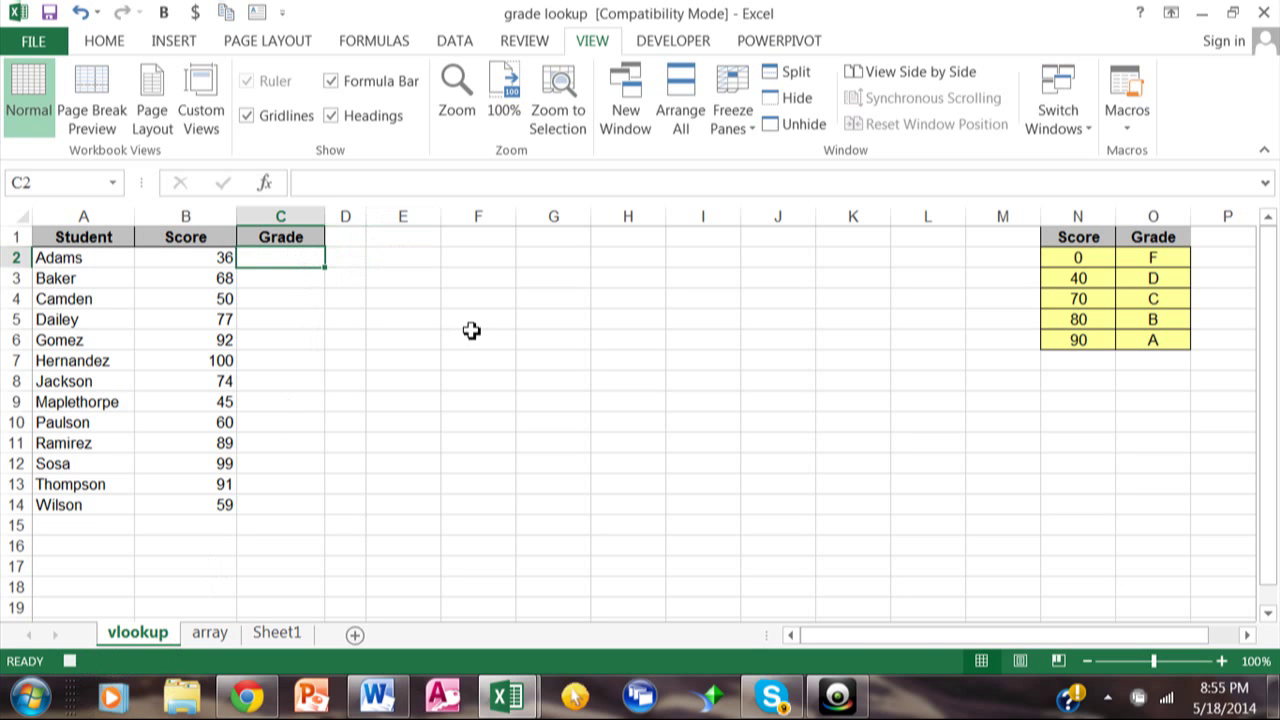
text(=v)
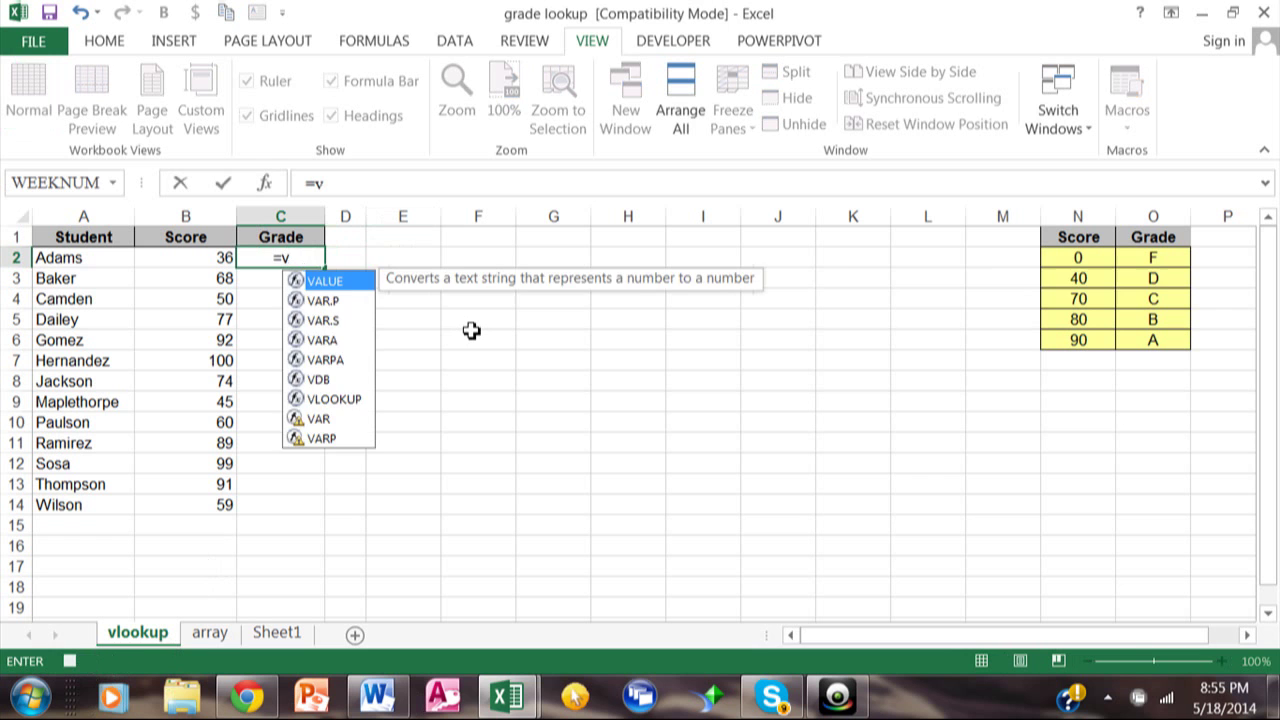
text(lookup))
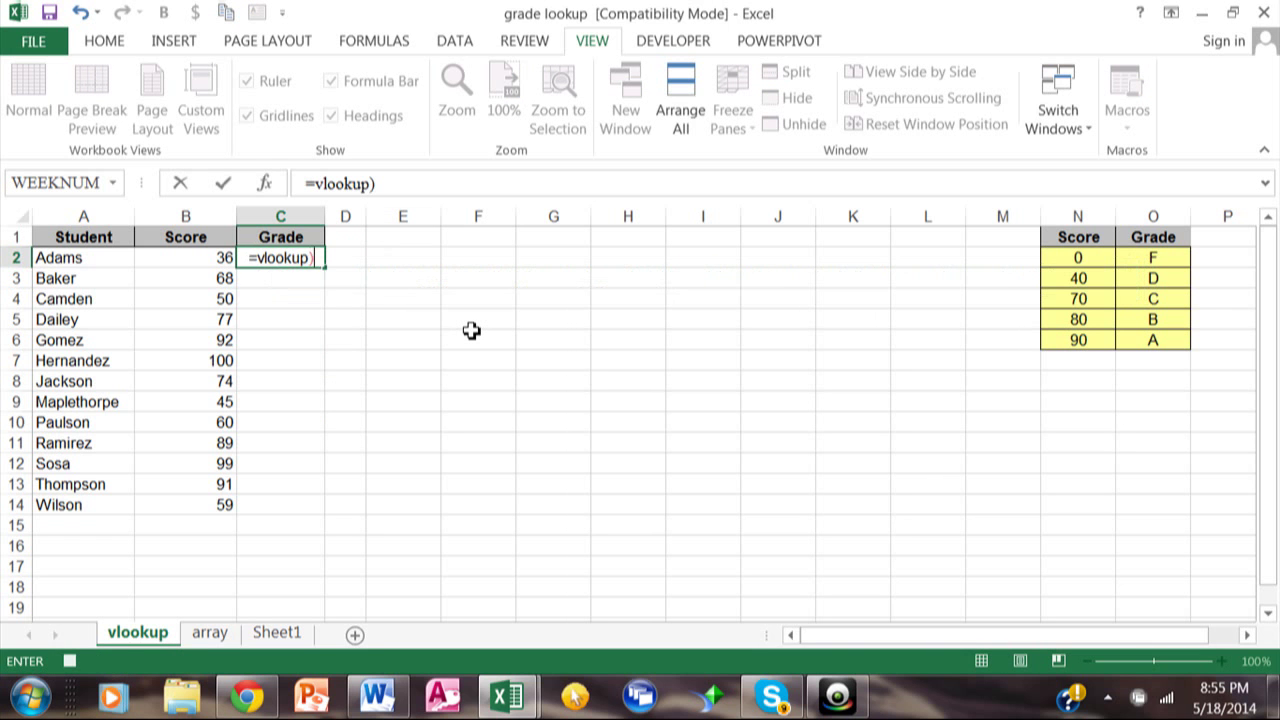
key(BackSpace)
text(()
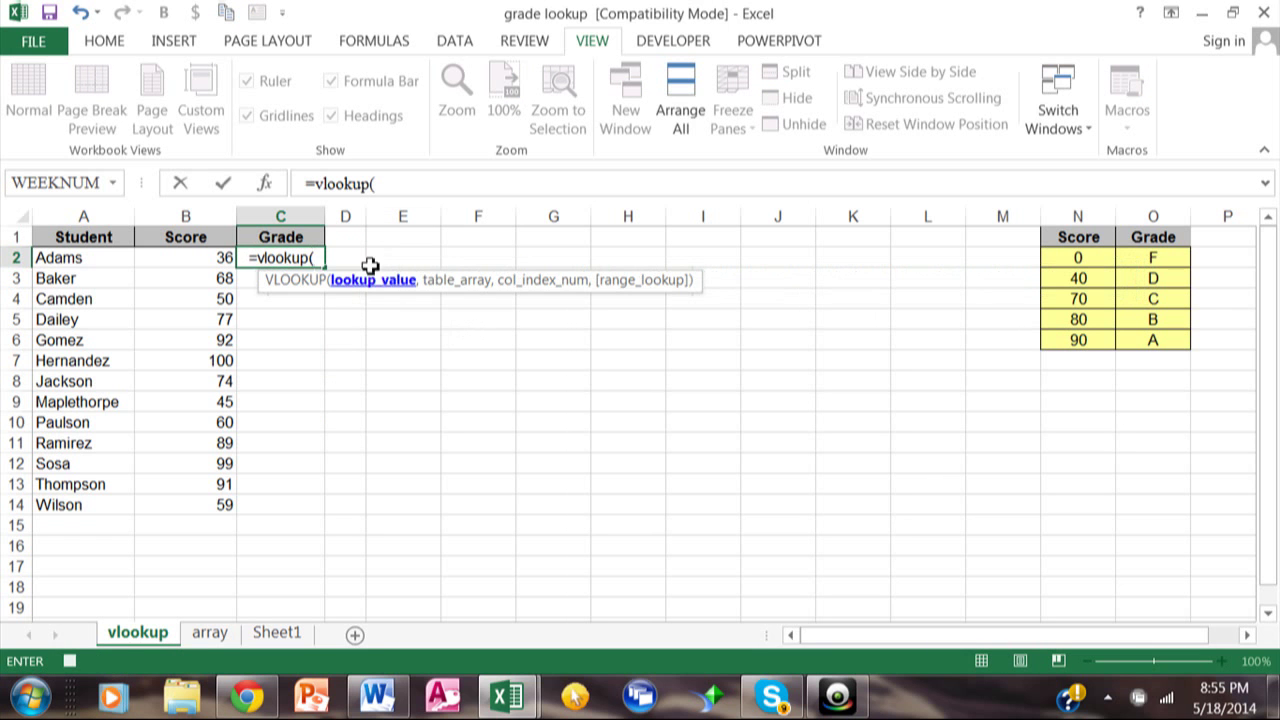
click(196, 258)
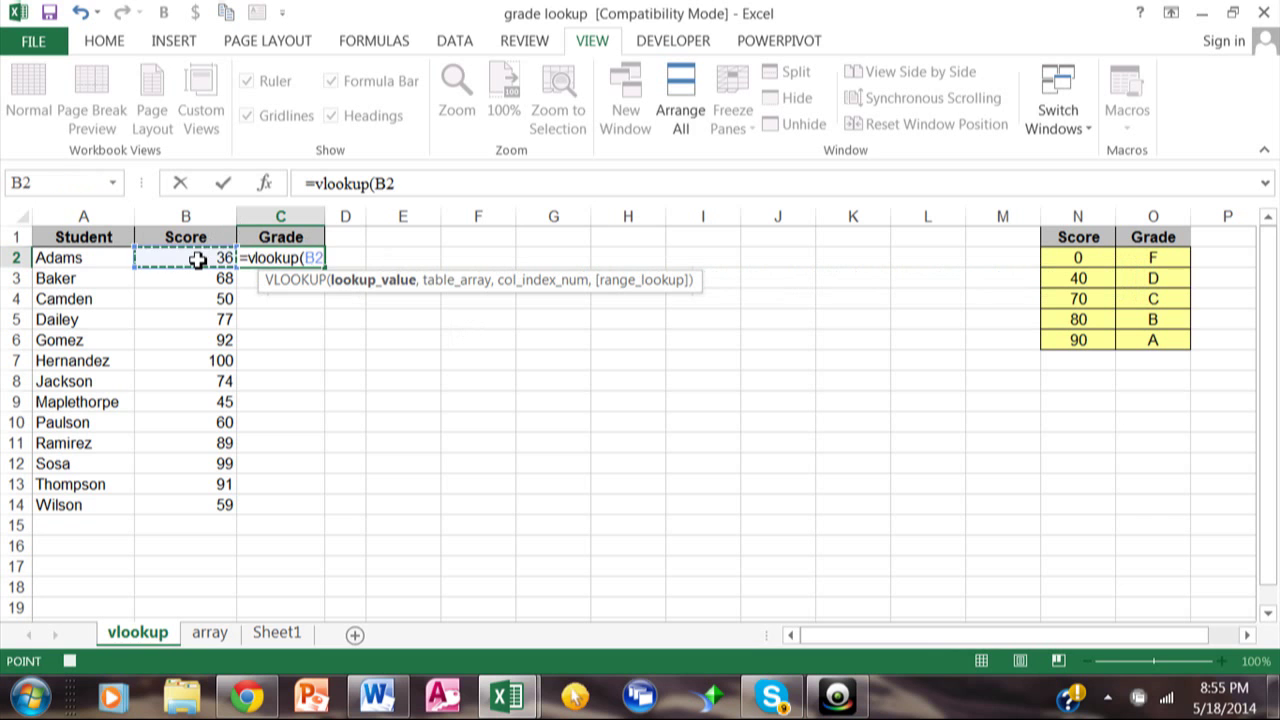
text(,)
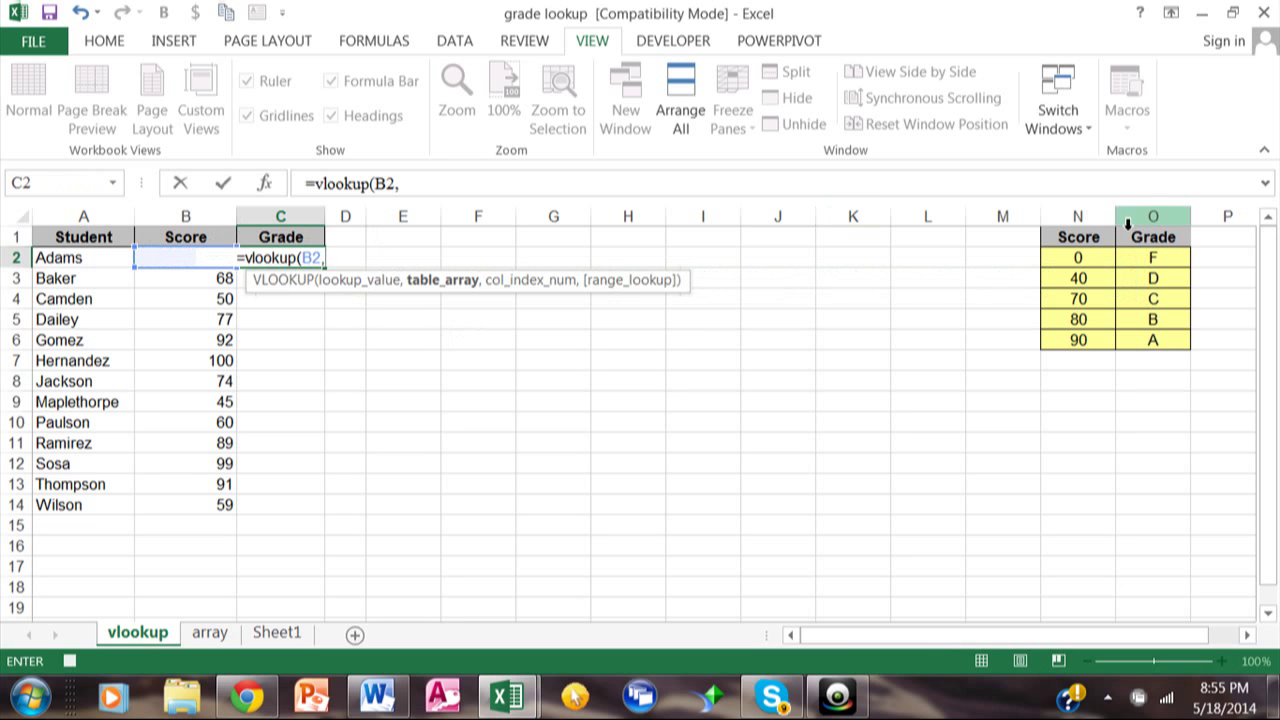
click(1078, 260)
drag(1148, 298, 1154, 344)
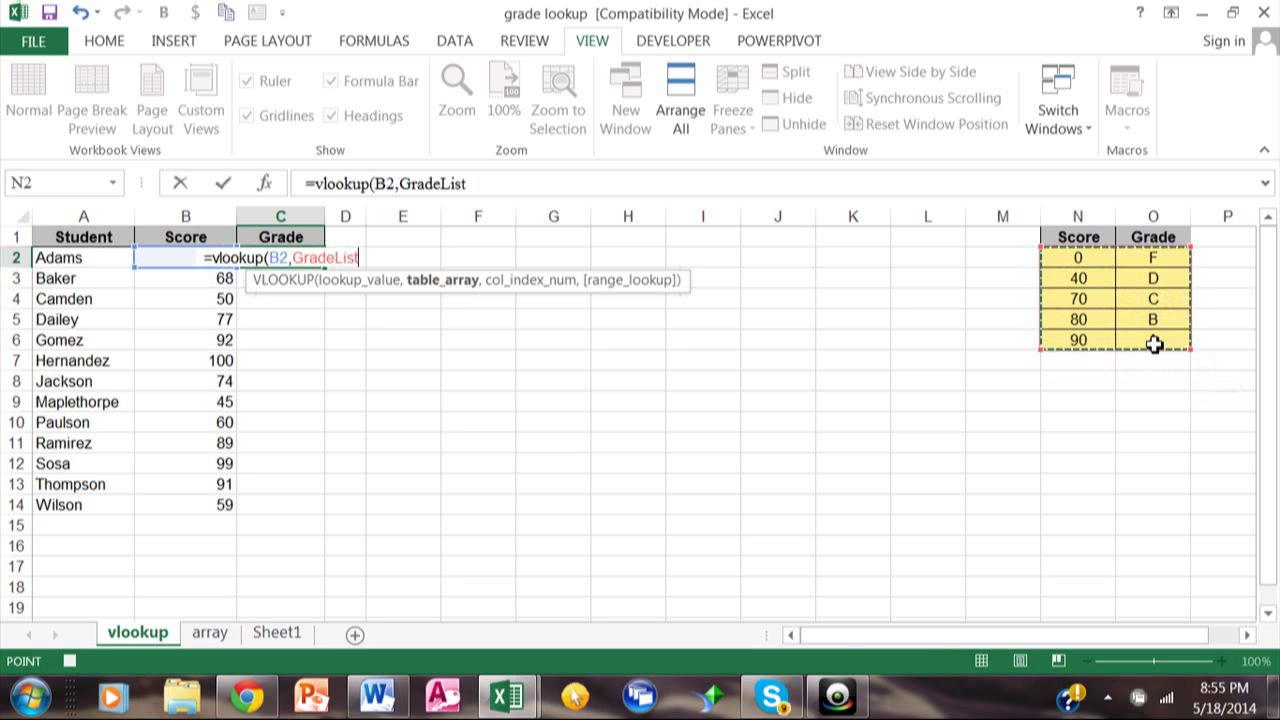
text(,)
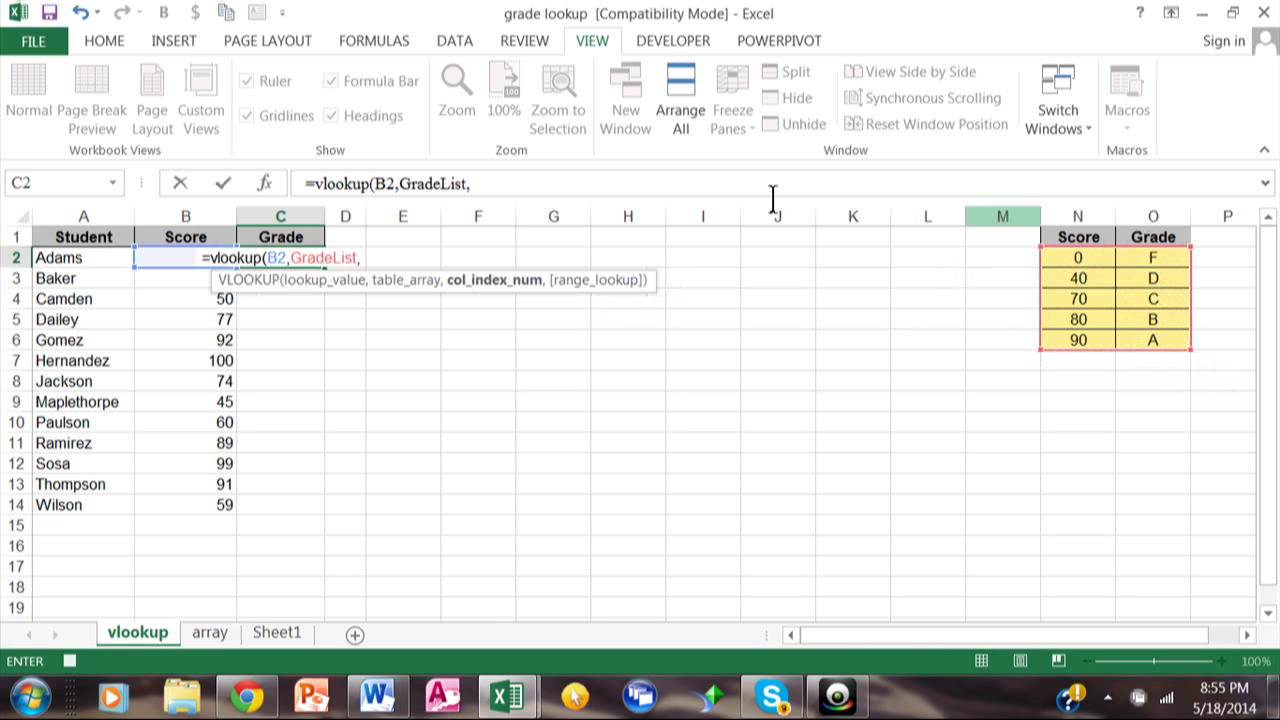
text(2)
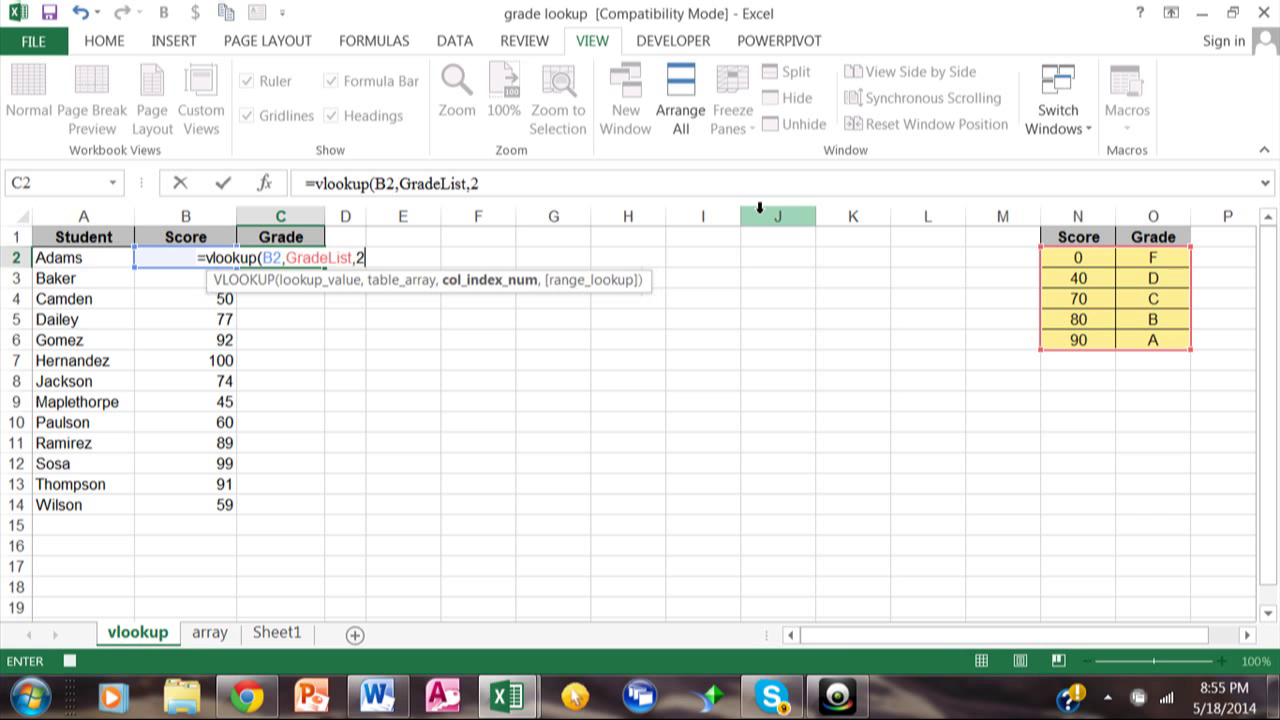
text())
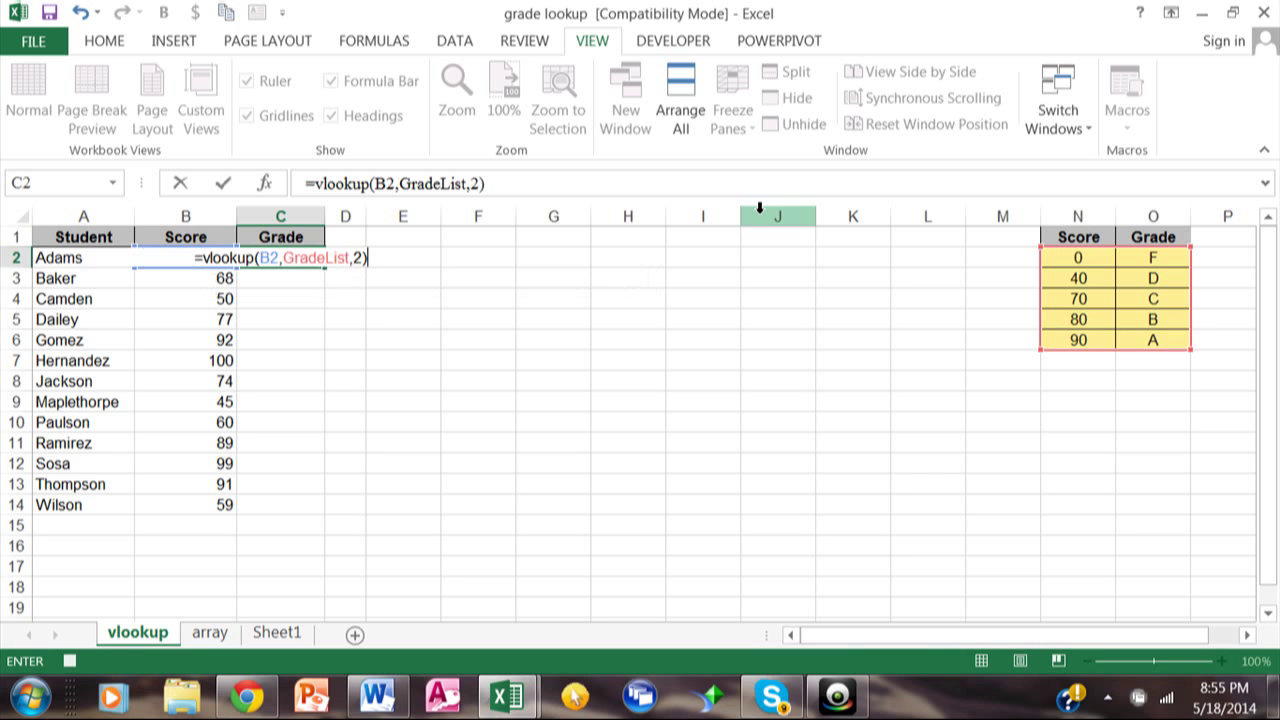
key(Return)
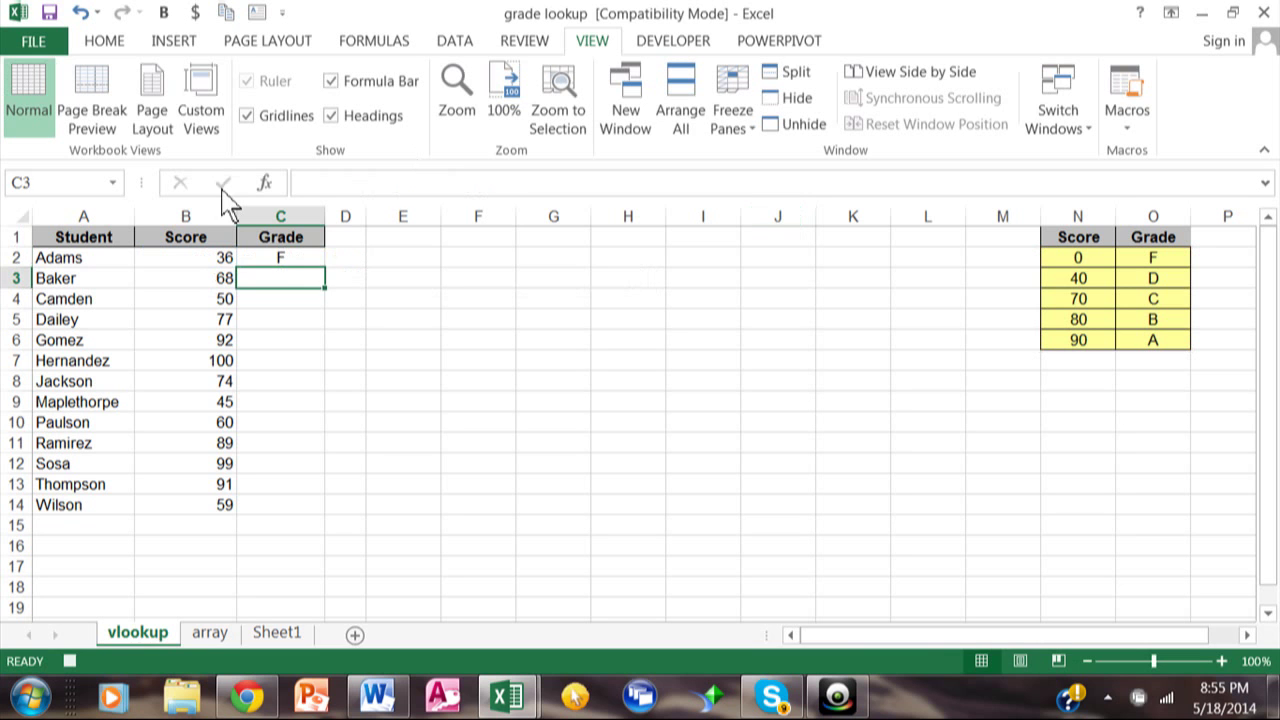
Fill the VLOOKUP formula from C2 down to C14 and stop recording the macro
key(Up)
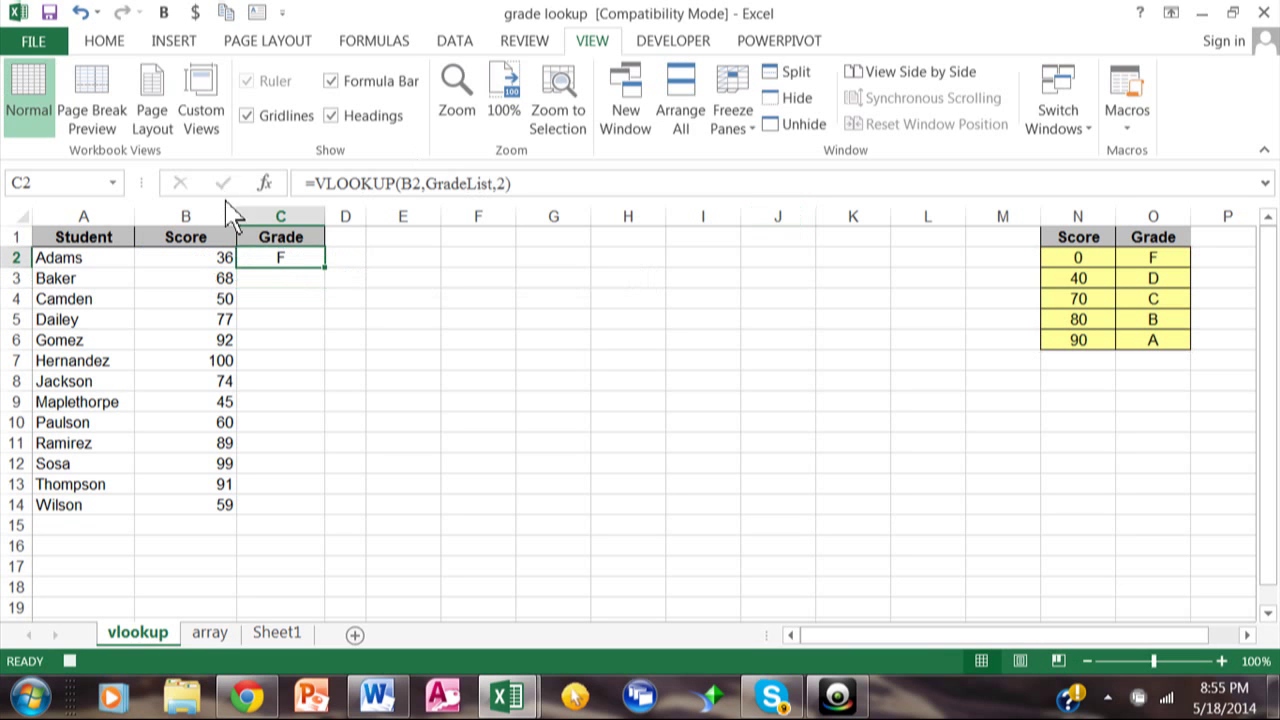
double_click(325, 269)
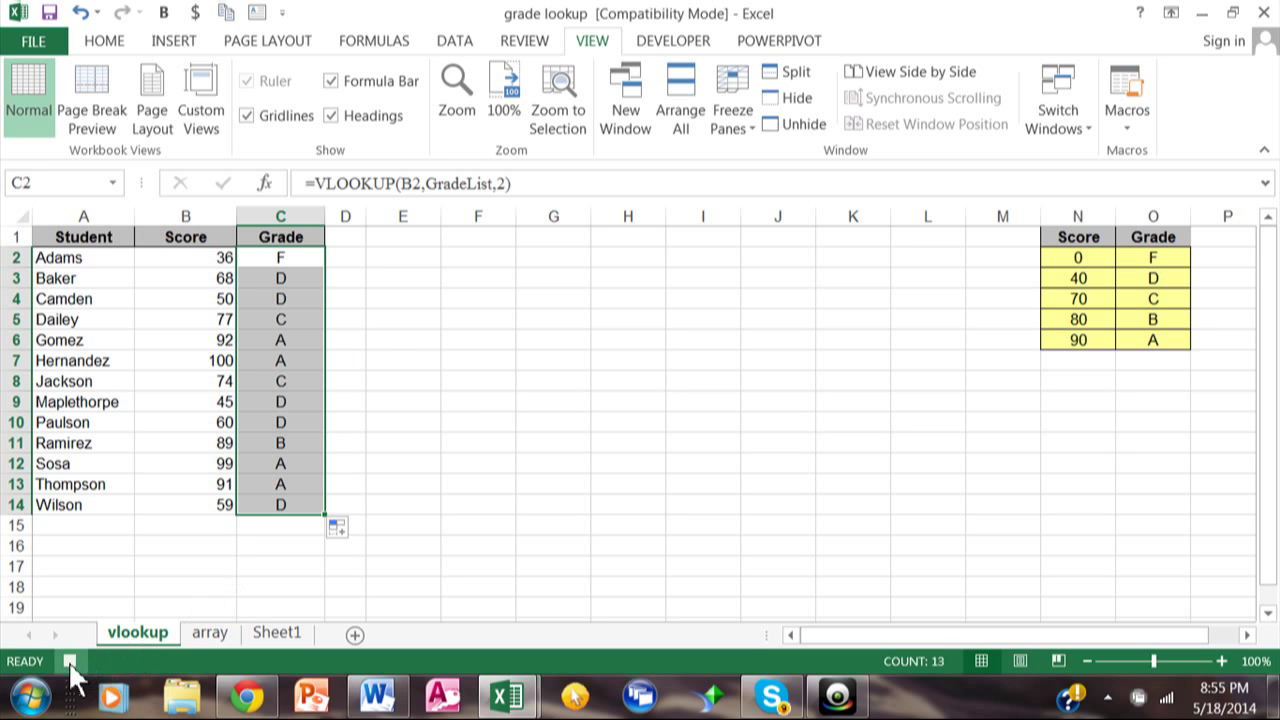
click(448, 524)
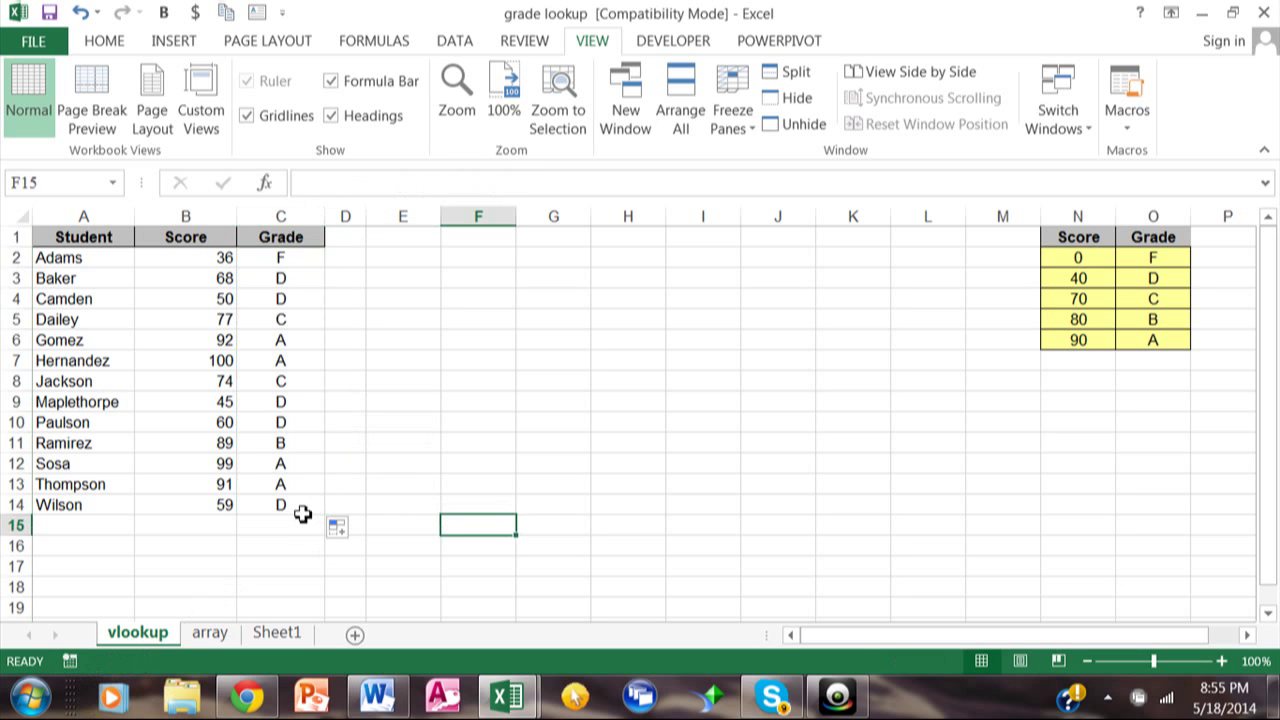
Clear the grades in C2:C14 and run the lookupgrade macro to fill them again
drag(302, 514, 316, 258)
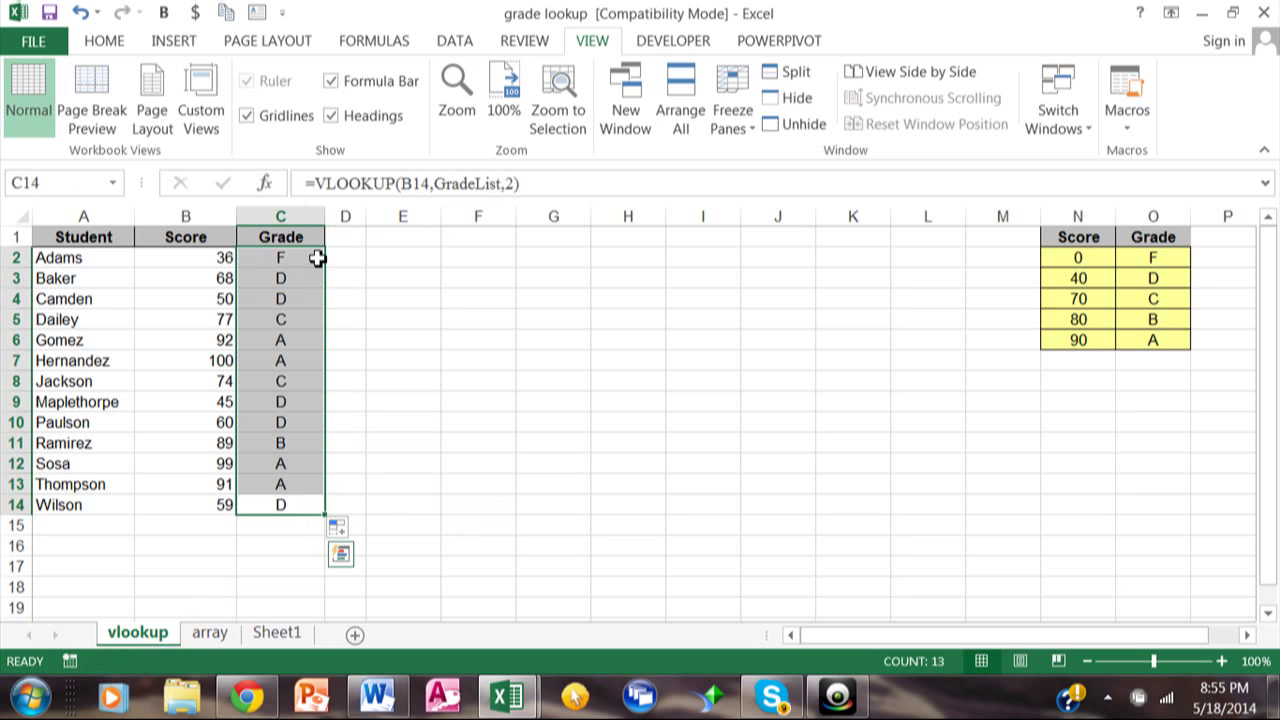
key(Delete)
click(588, 392)
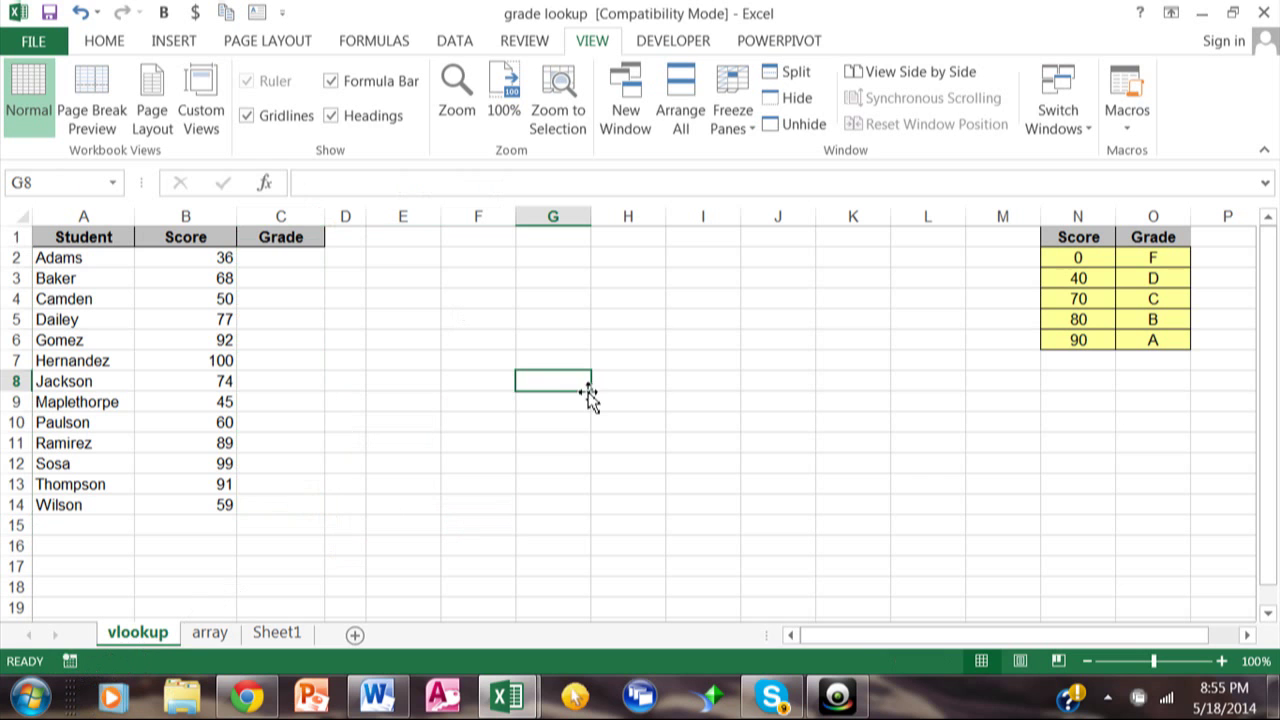
key(ctrl+z)
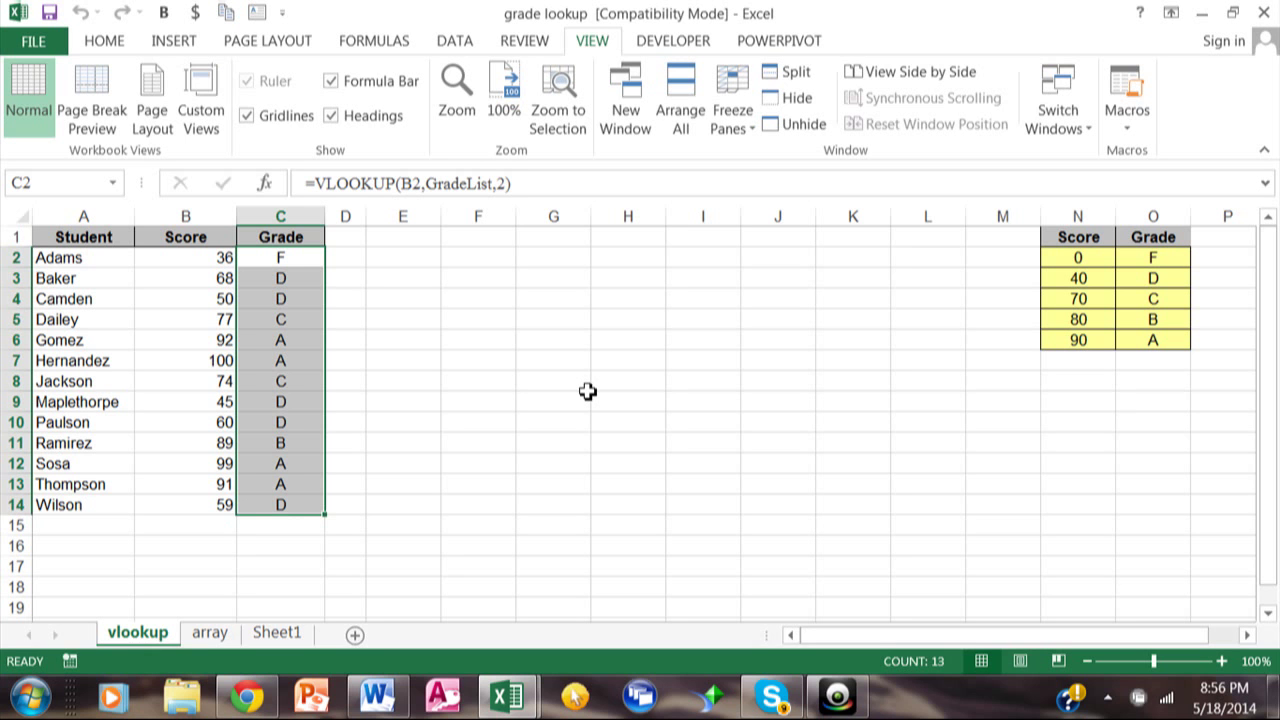
Clear the macro-filled grades in C2:C14 and delete the lookupgrade macro from the workbook
key(Delete)
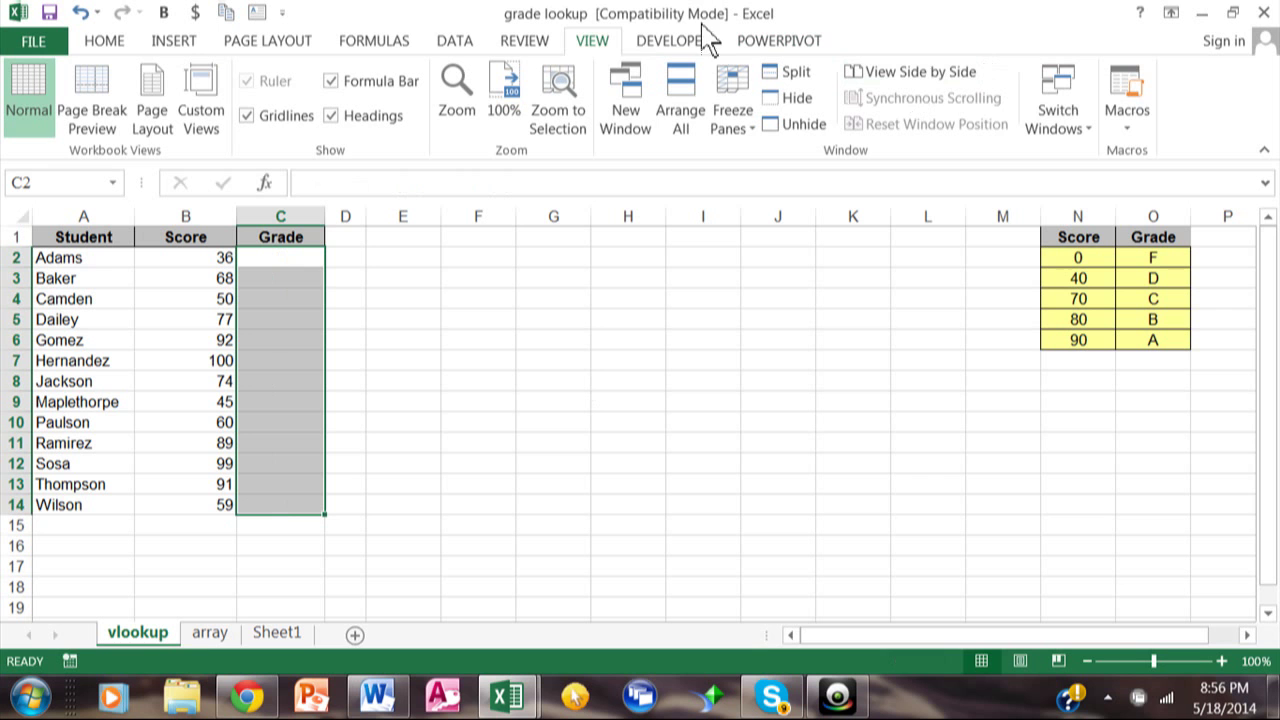
click(1130, 120)
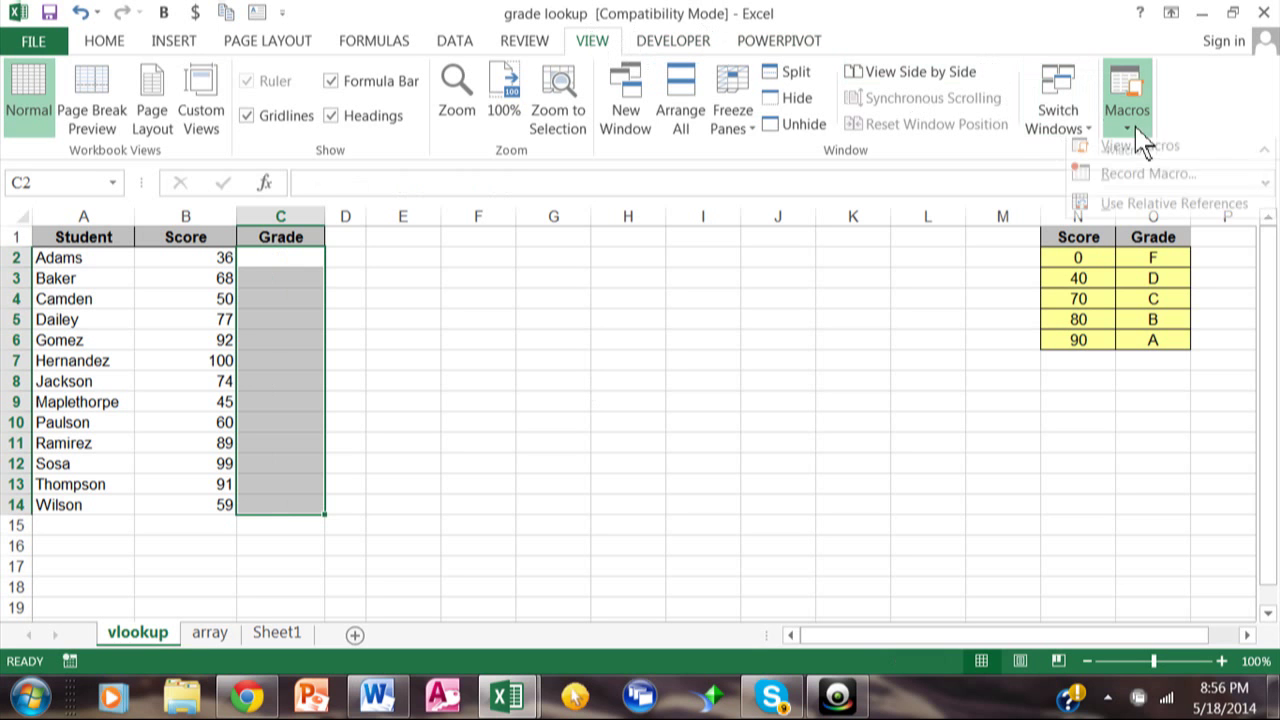
click(1143, 182)
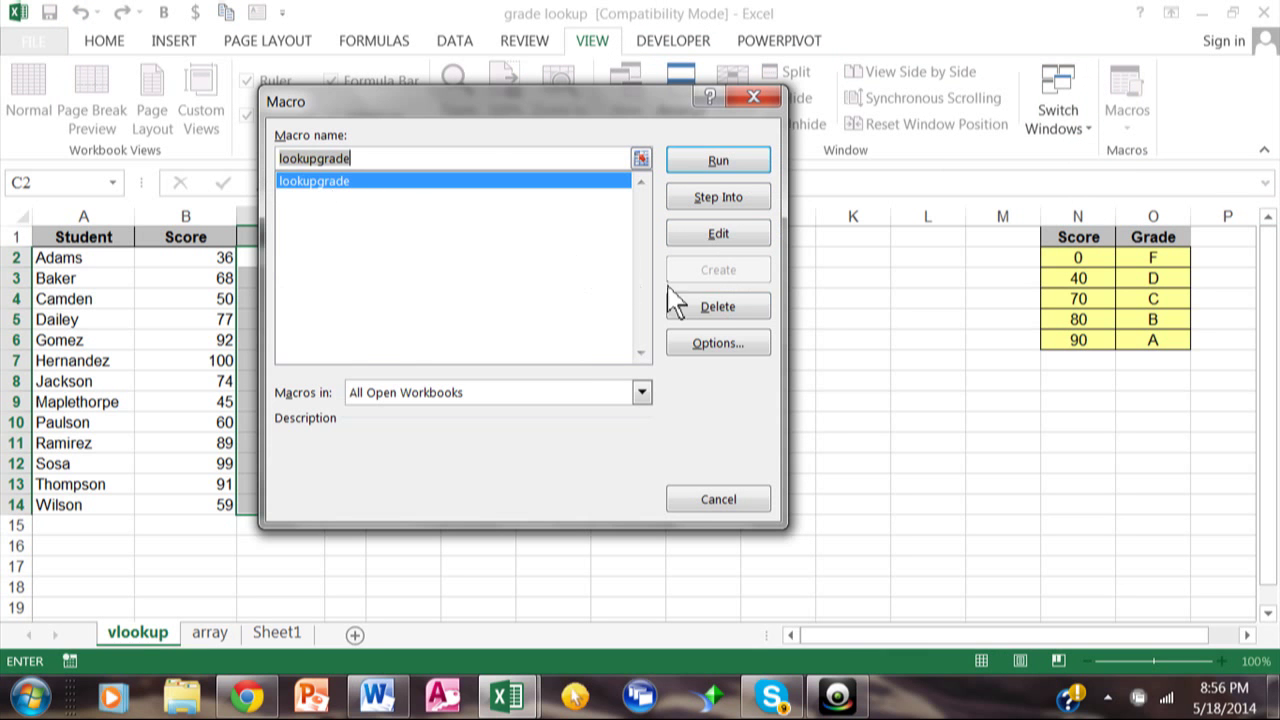
click(700, 314)
click(591, 388)
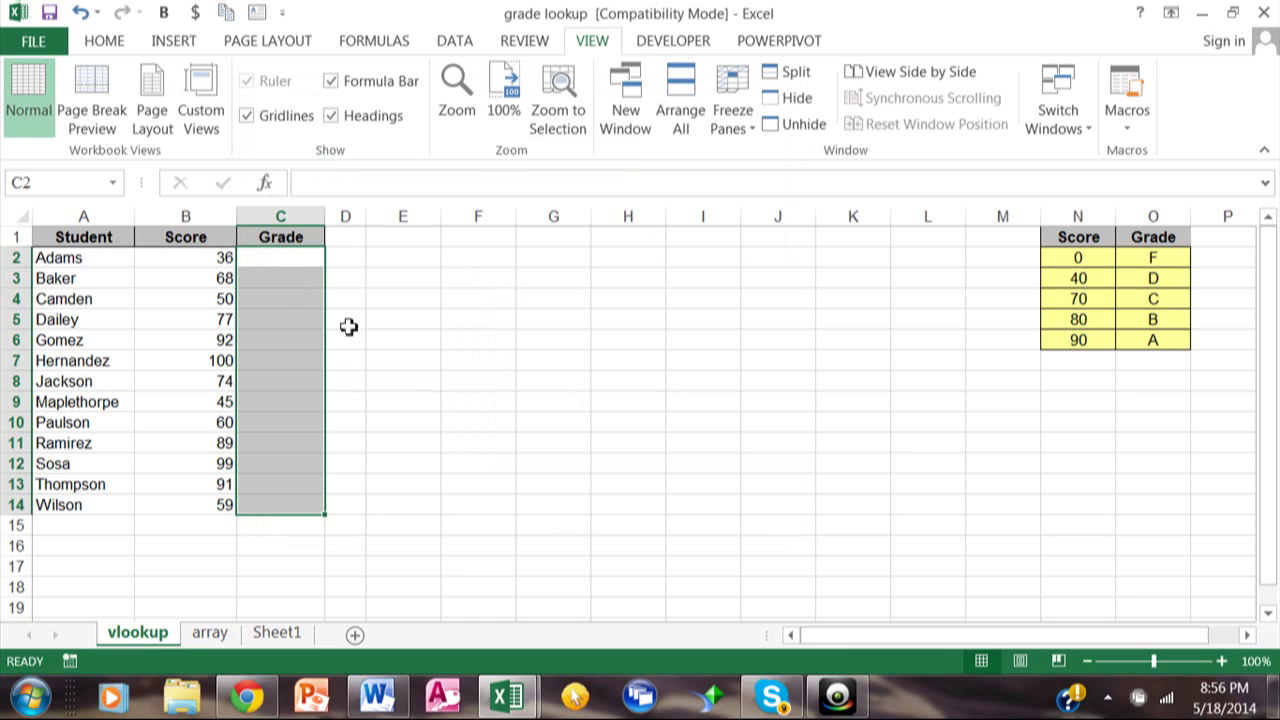
Starting from cell F7, begin recording a new macro named lookupgrade with shortcut letter g, stored in This Workbook
click(467, 359)
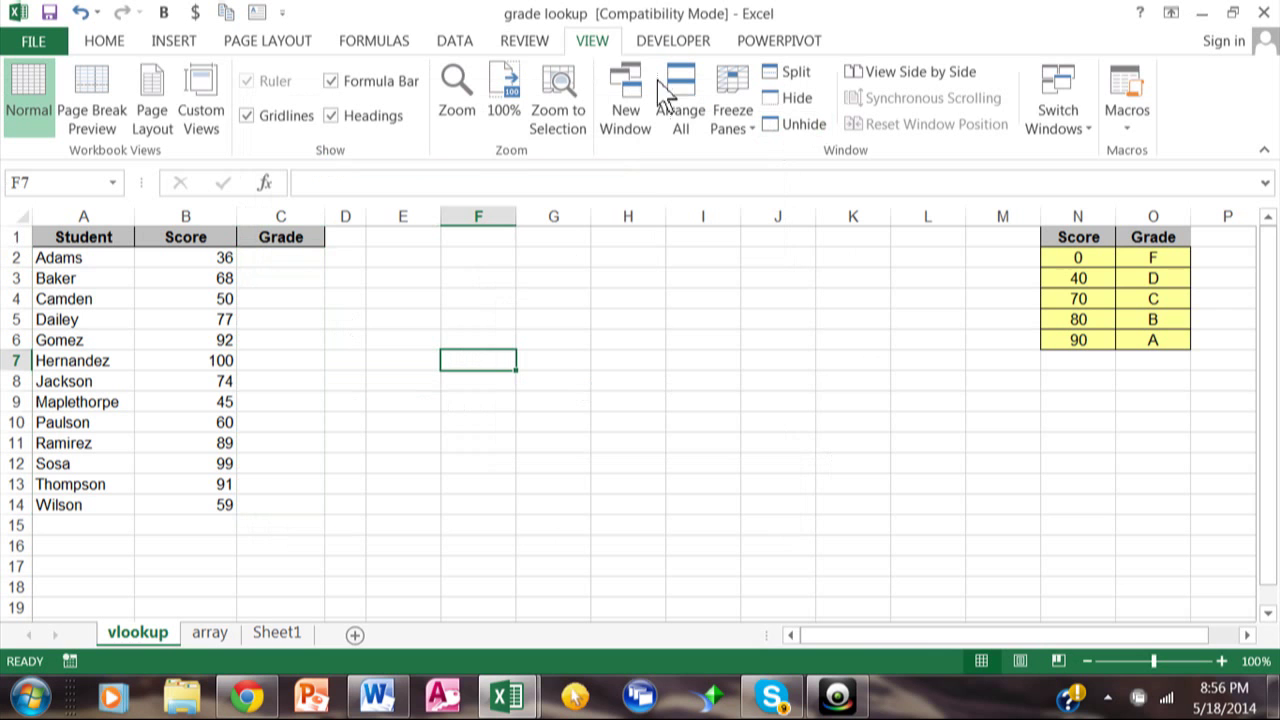
click(1128, 137)
click(1148, 182)
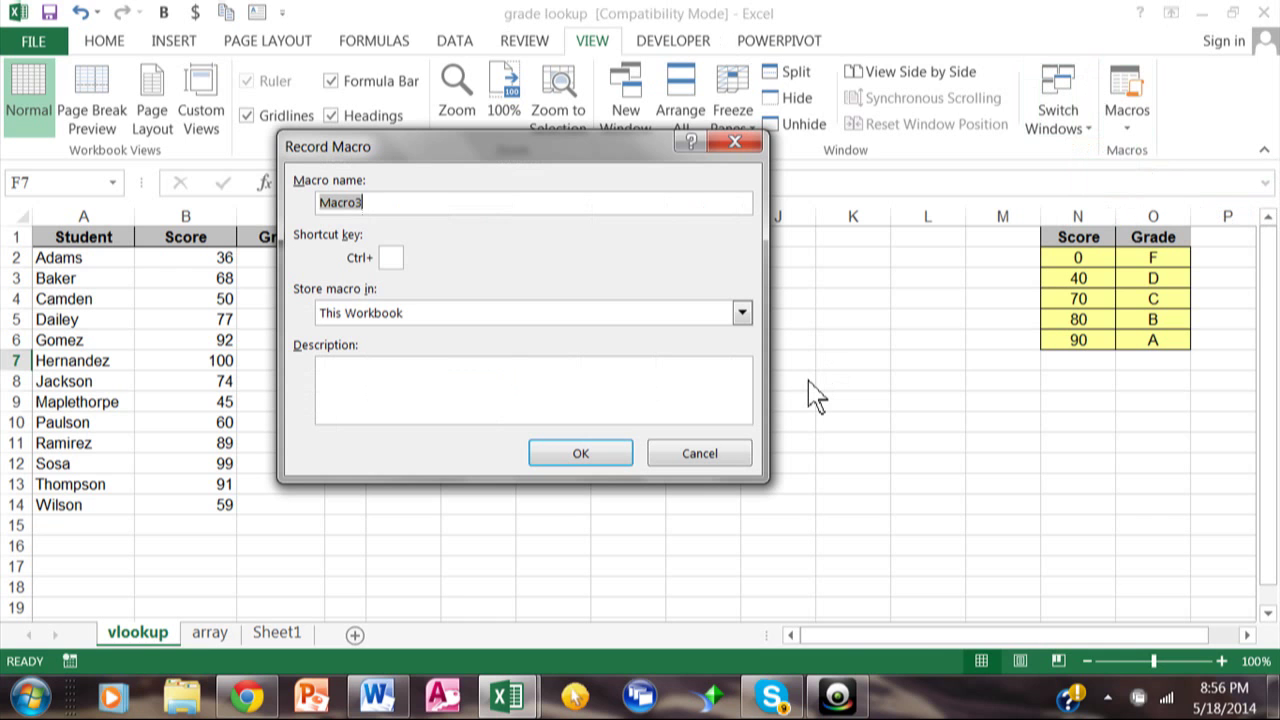
text(lookupgrade)
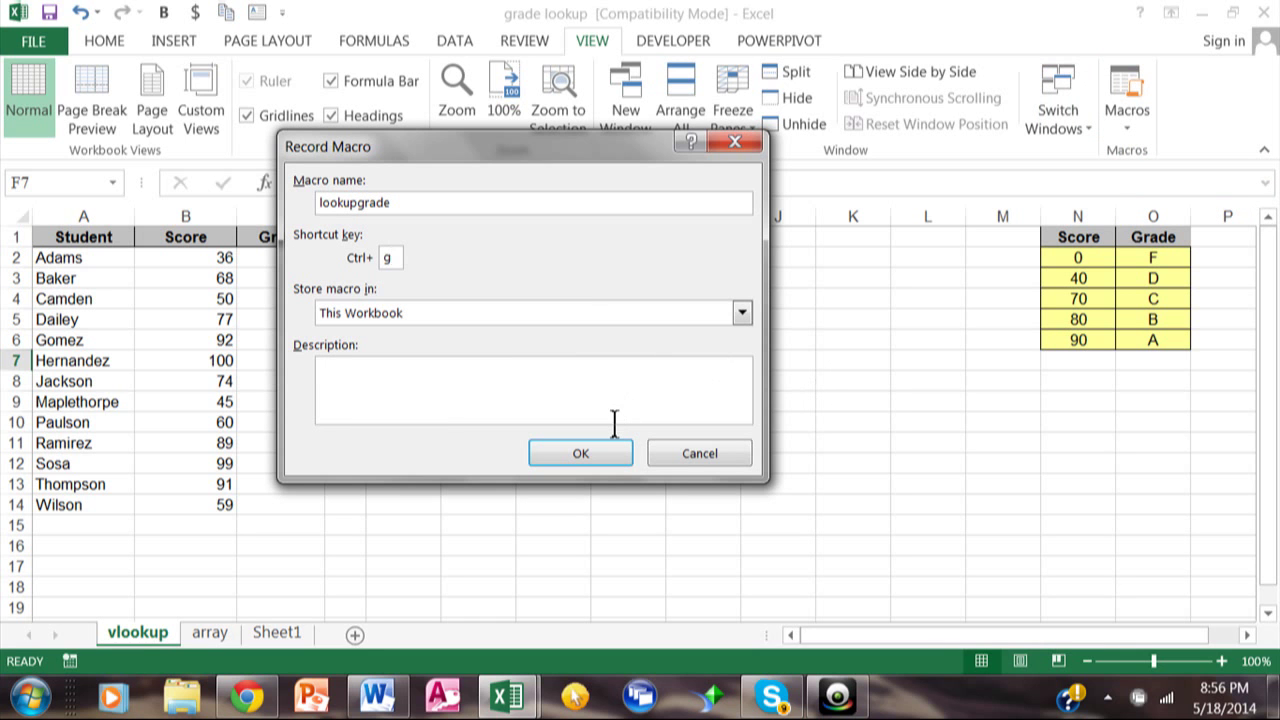
click(566, 455)
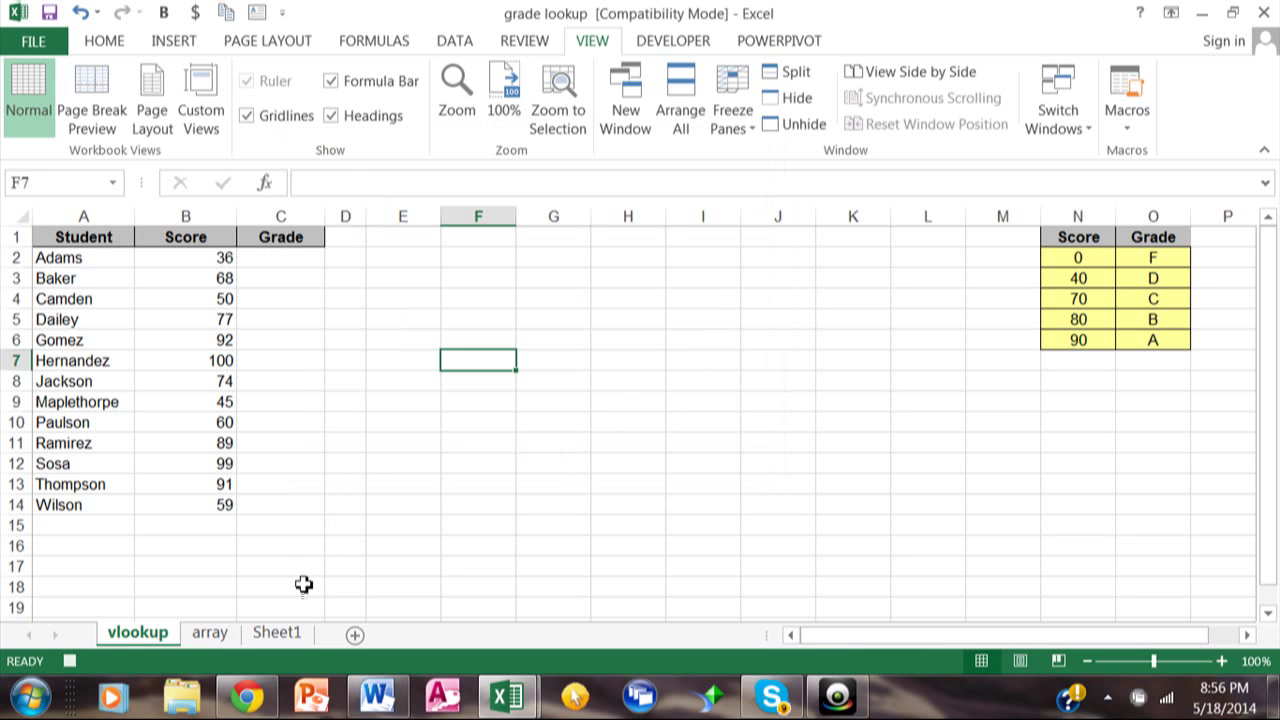
Copy the VLOOKUP formula from C2 on Sheet1 into cell C2 of the vlookup sheet
click(280, 633)
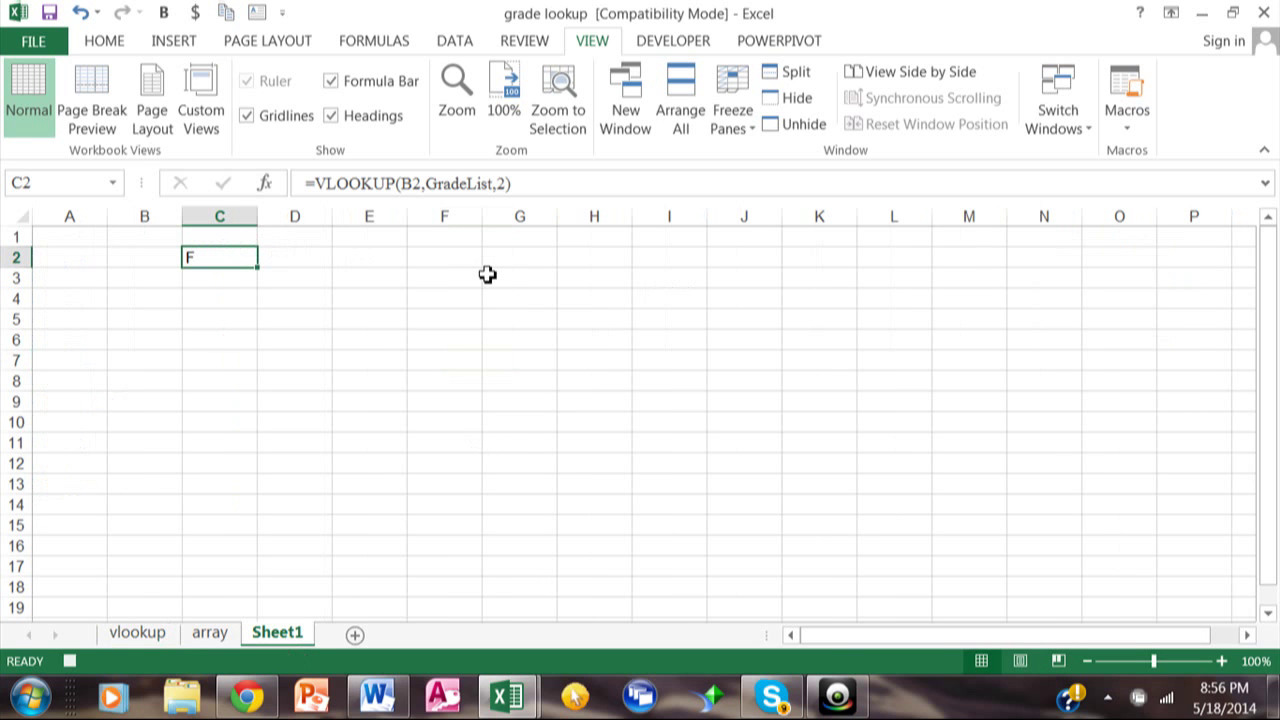
key(ctrl+c)
click(148, 640)
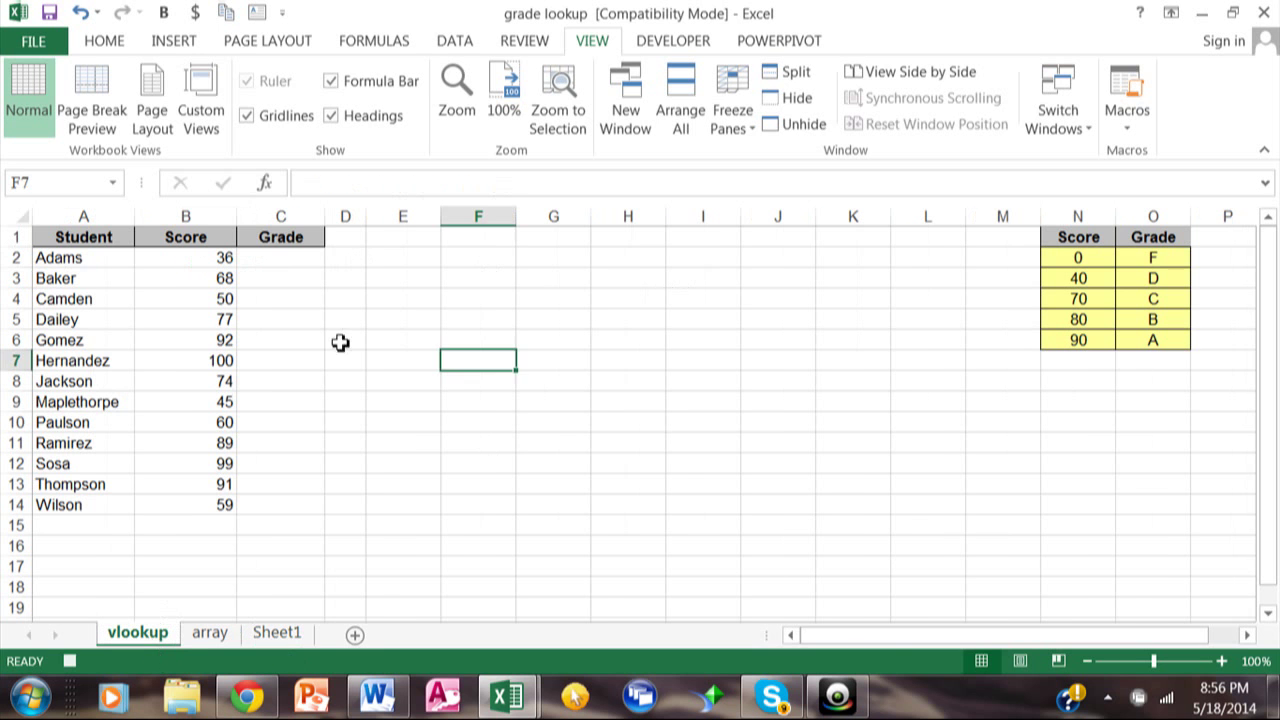
click(308, 256)
key(ctrl+v)
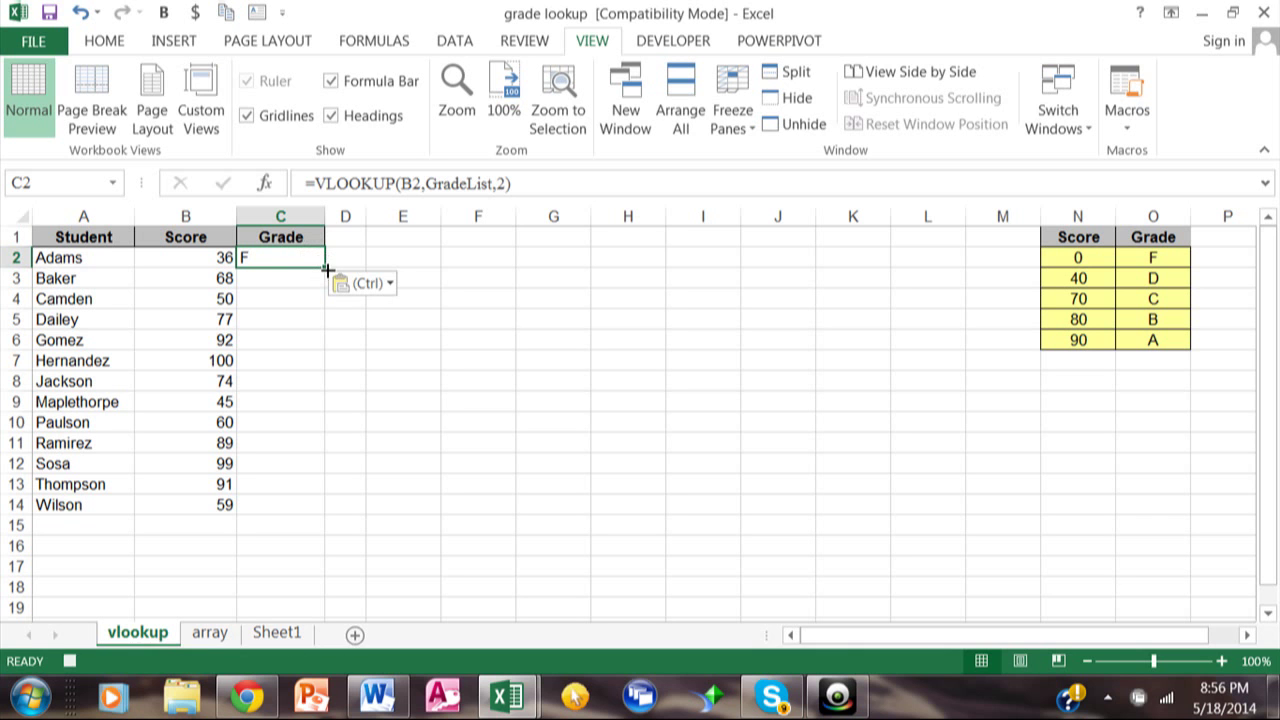
Fill the VLOOKUP formula from C2 down through C14 and stop recording the macro
double_click(327, 270)
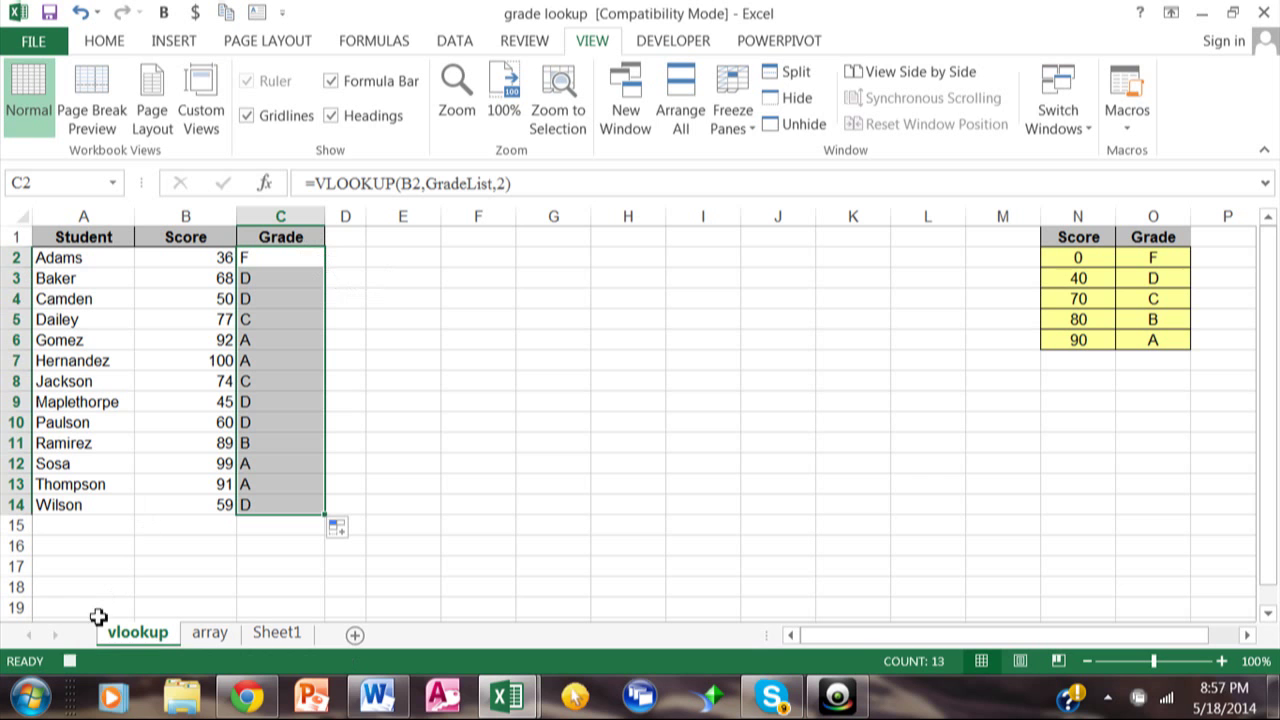
click(70, 661)
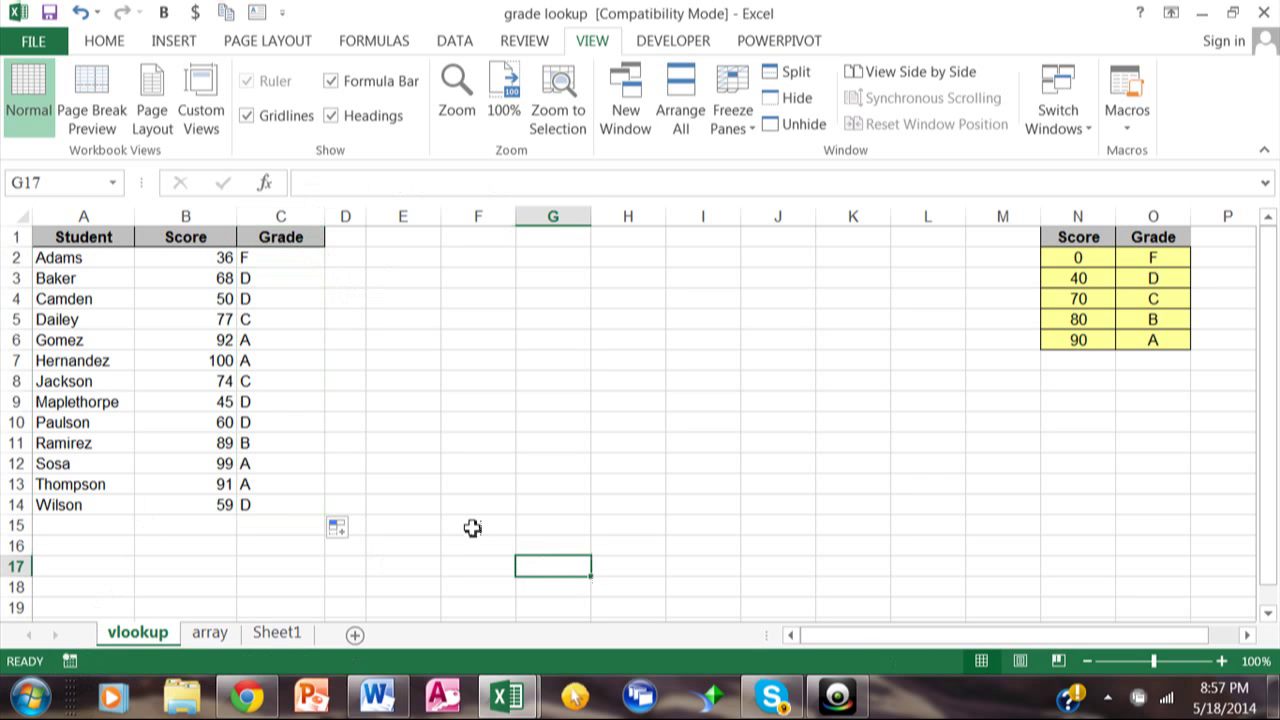
Clear the grades in C2:C14, then run the lookupgrade macro from cell G7 to fill them again
drag(450, 488, 276, 460)
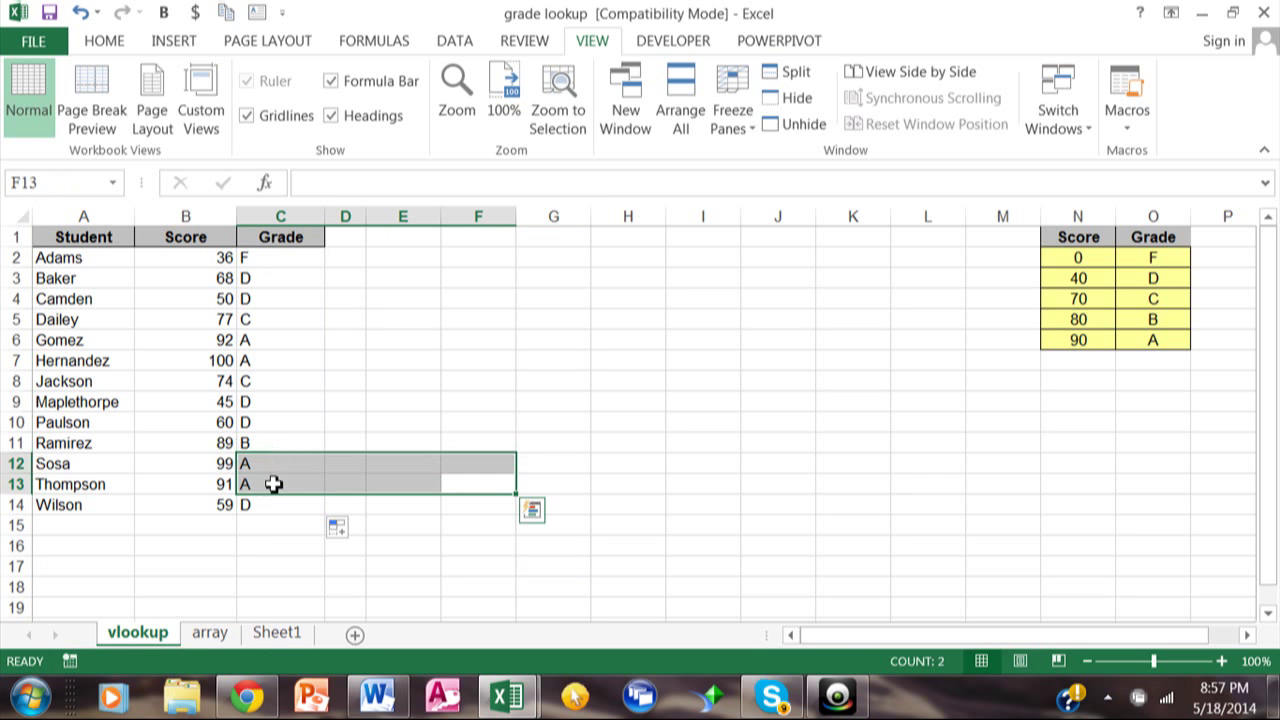
drag(266, 506, 283, 262)
key(Delete)
click(588, 369)
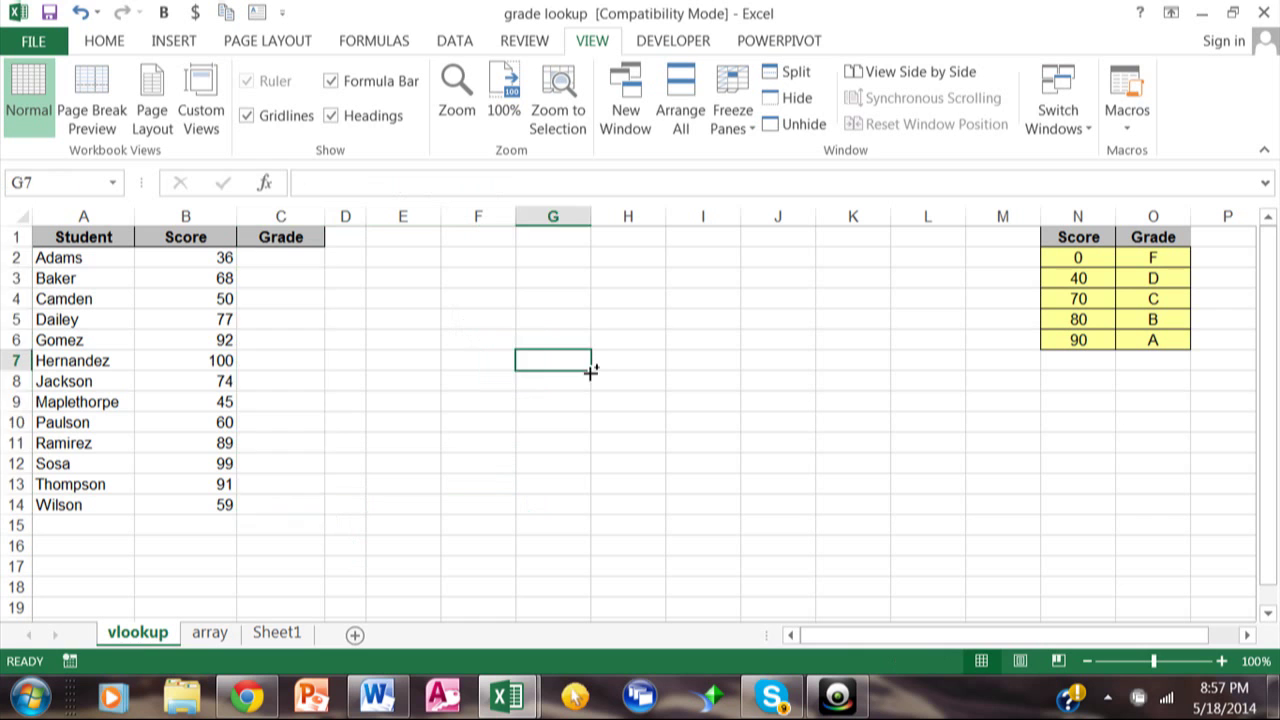
key(ctrl+z)
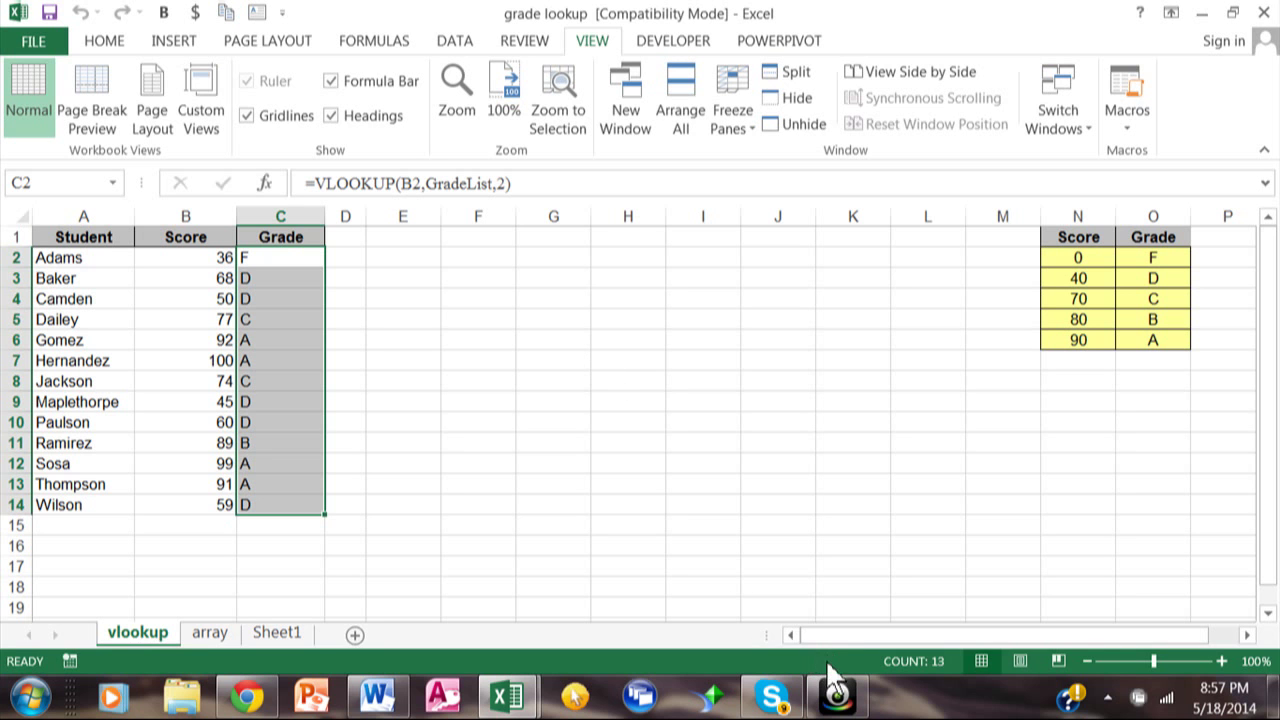
mouse_move(836, 700)
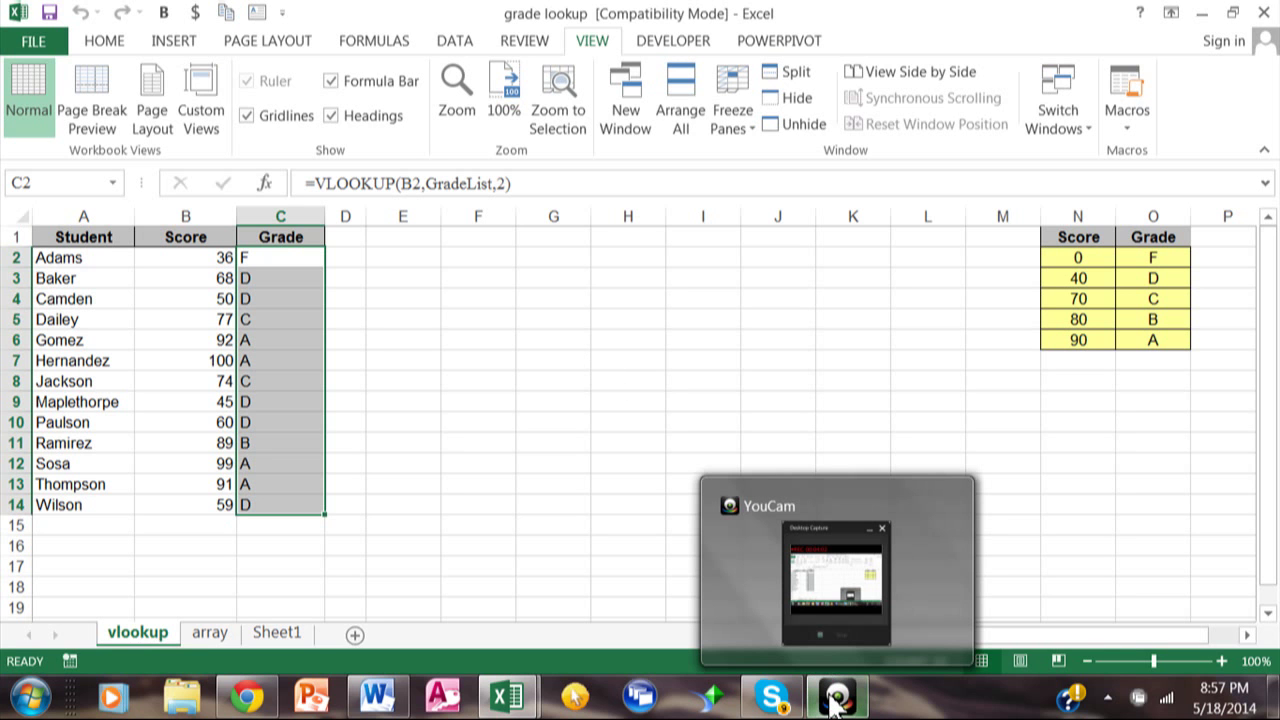
click(836, 700)
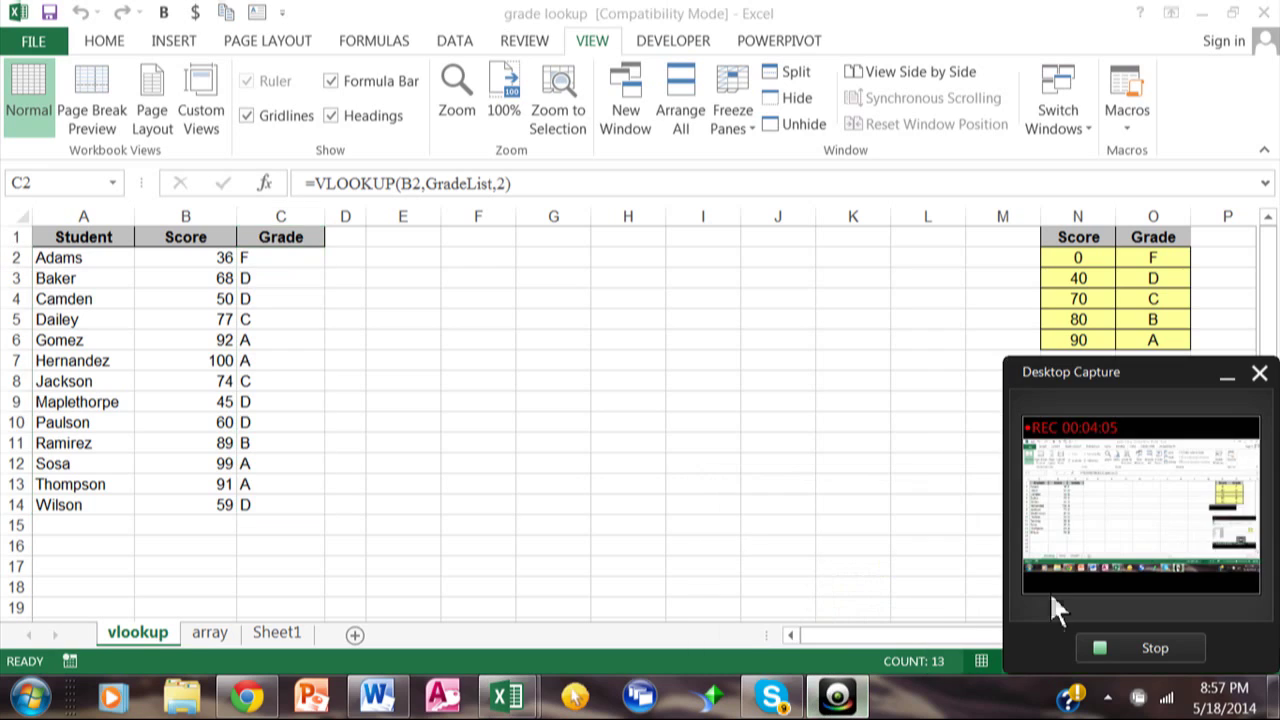